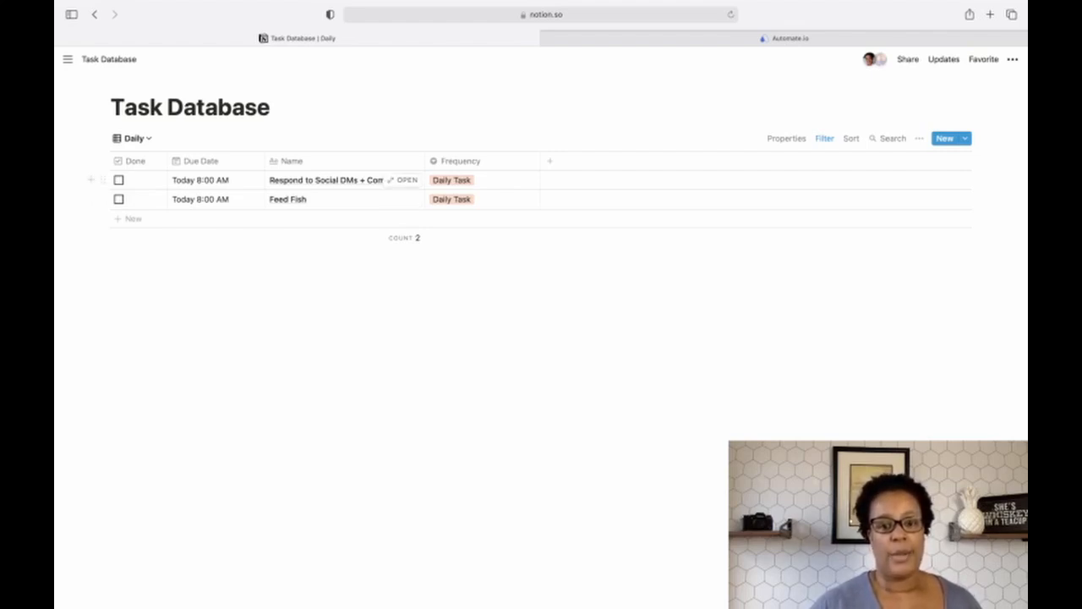
# - Review the properties of the "Respond to Social DMs + Comments" task and return to the database
pyautogui.click(406, 181)
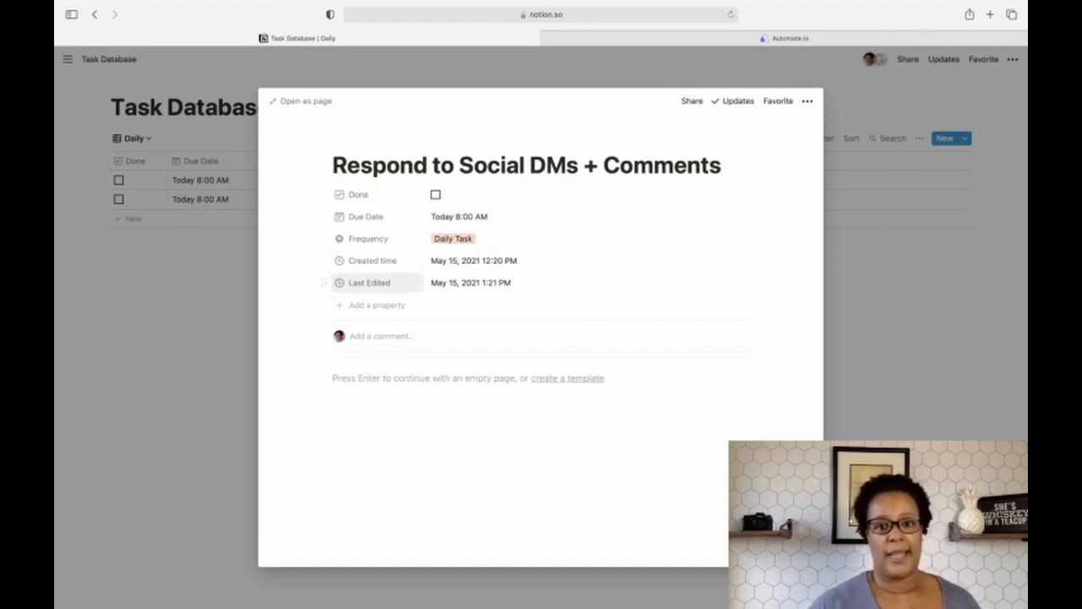
pyautogui.press('Escape')
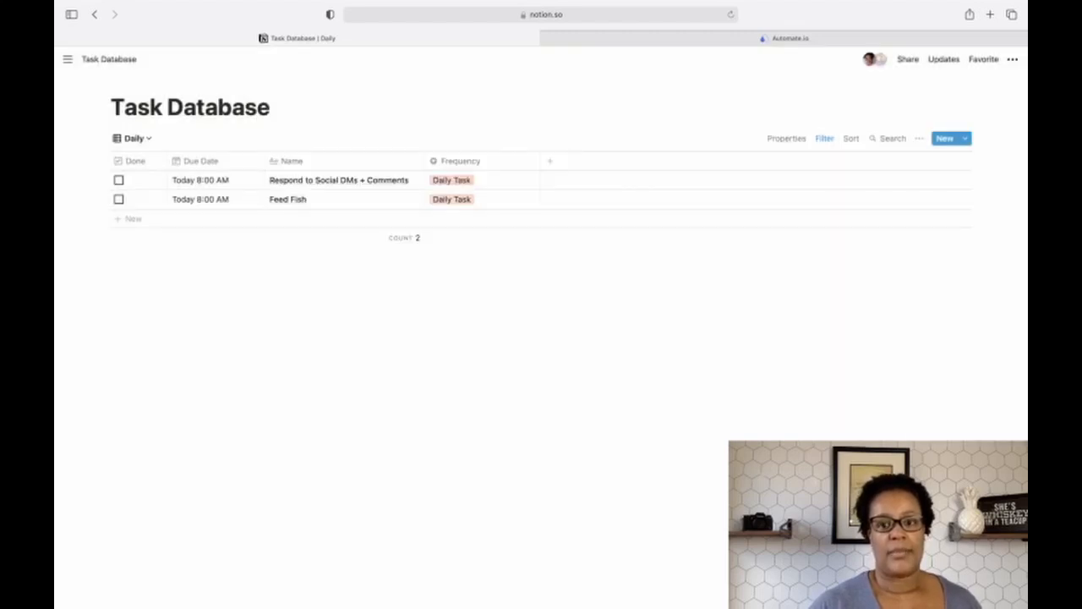
# - Switch to Automate.io and create a bot in Youtube Videos with Notion's Updated Item (Page) as its trigger
pyautogui.click(785, 38)
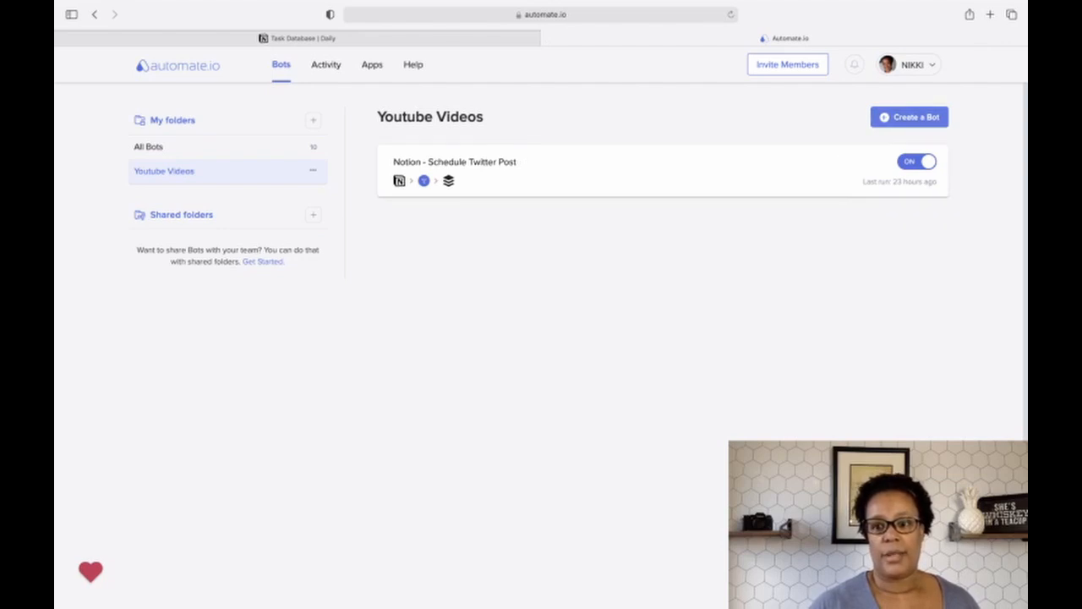
pyautogui.click(910, 117)
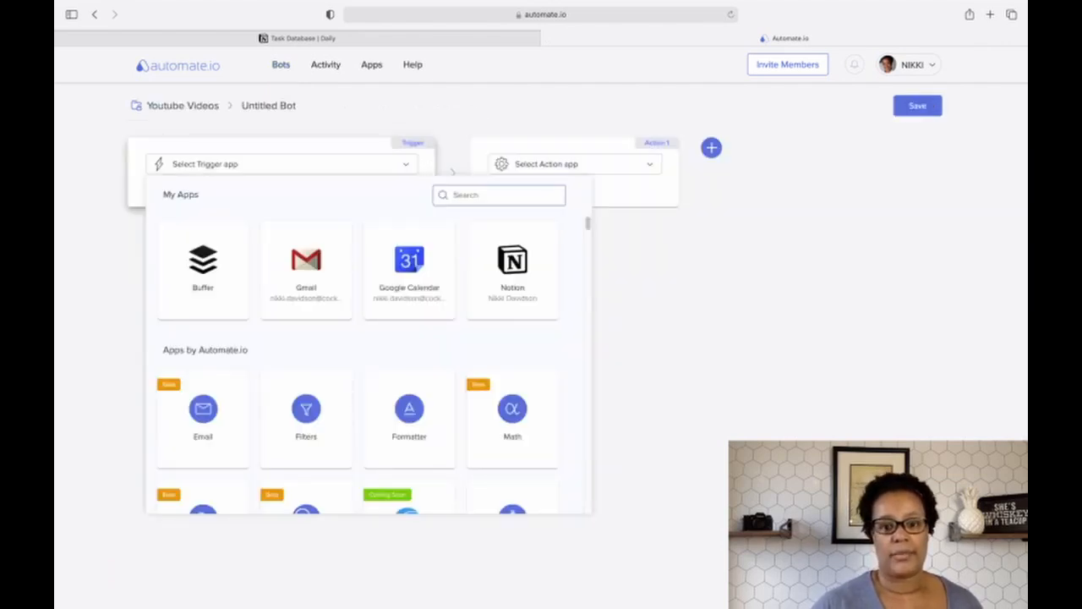
pyautogui.click(513, 269)
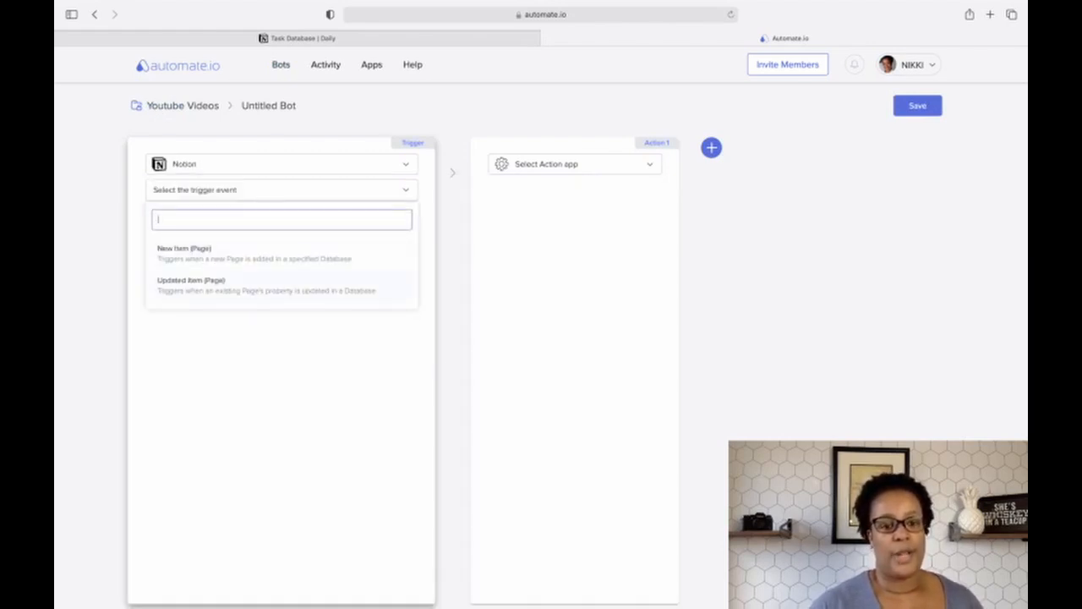
pyautogui.click(266, 286)
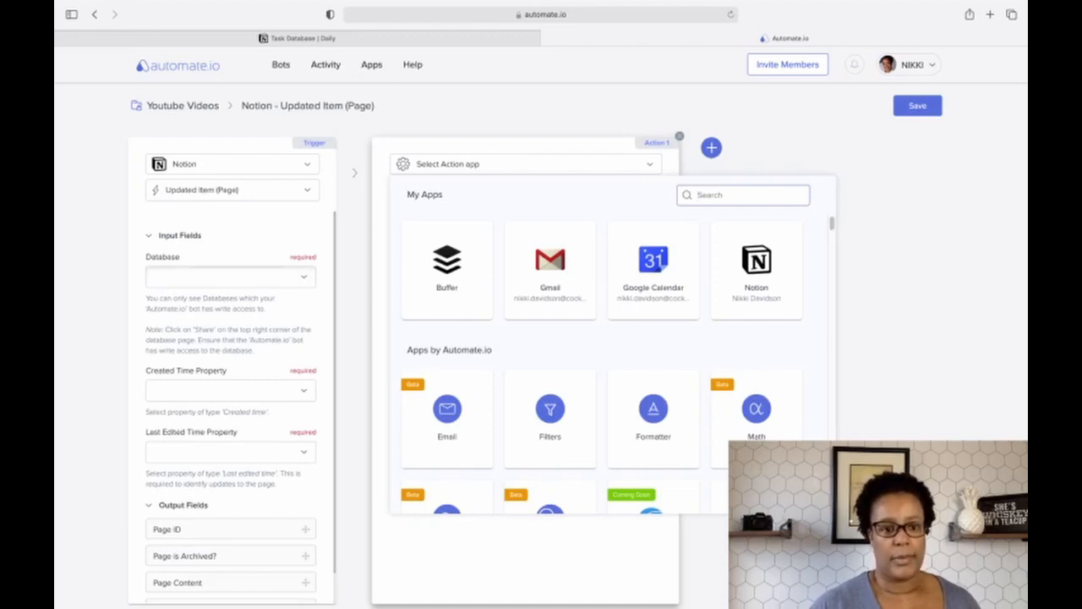
# - Configure the trigger with the Task Database, Created time as the created time property and Last Edited as the last edited property
pyautogui.click(228, 277)
pyautogui.click(203, 377)
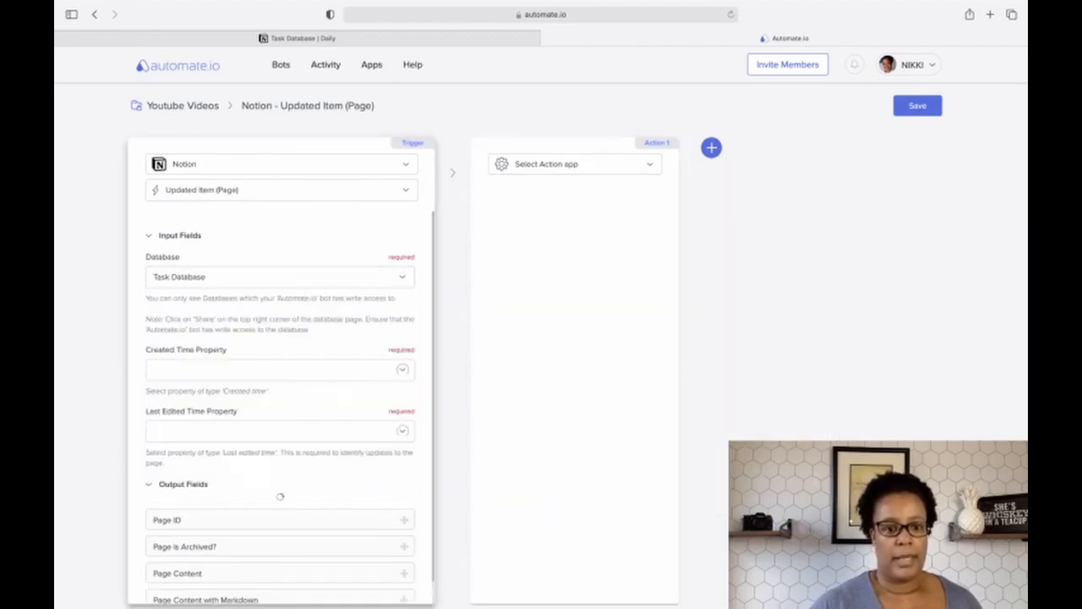
pyautogui.click(279, 369)
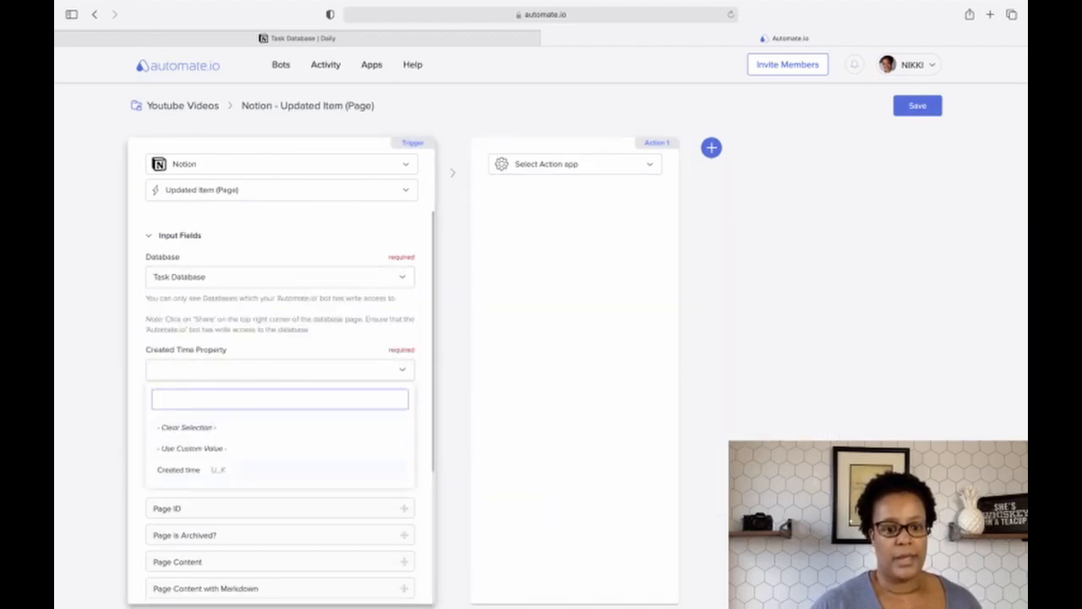
pyautogui.click(178, 469)
pyautogui.click(279, 430)
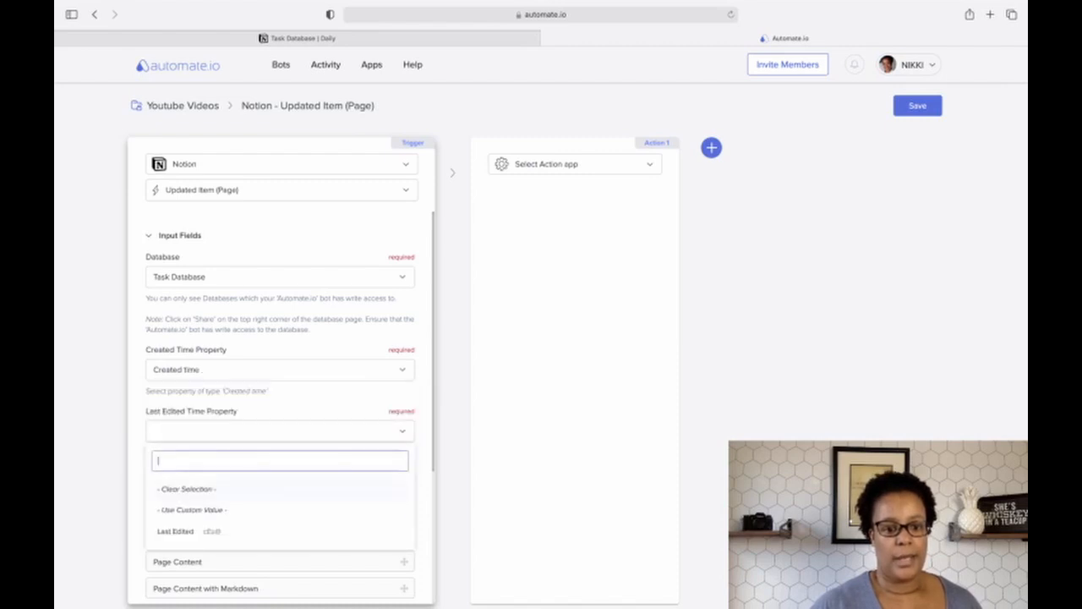
pyautogui.click(176, 530)
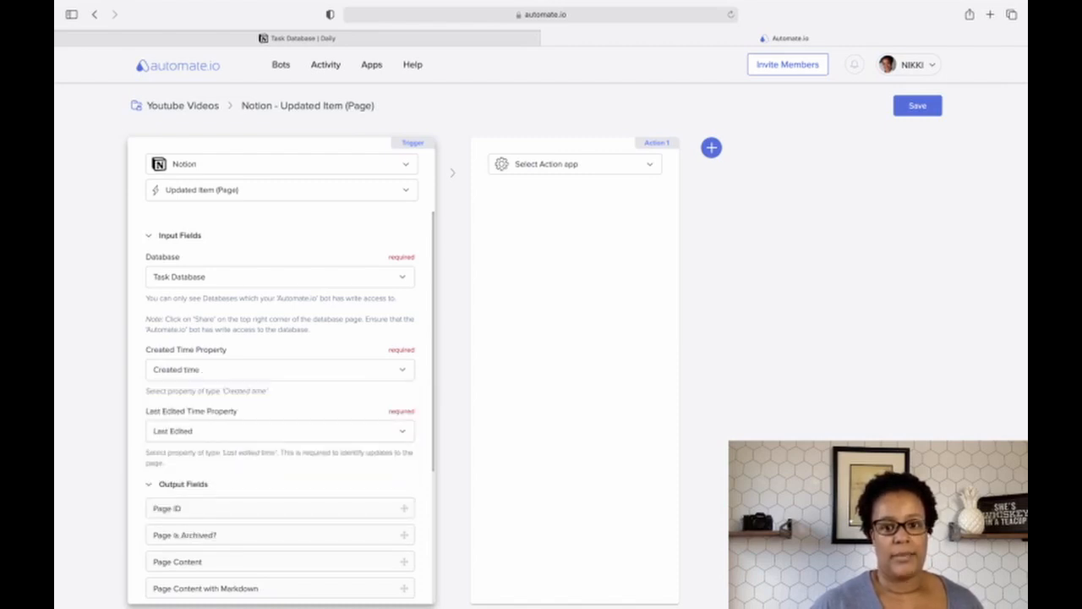
# - Add a Filters action as Action 1 that continues only if Page Done equals "true"
pyautogui.click(575, 164)
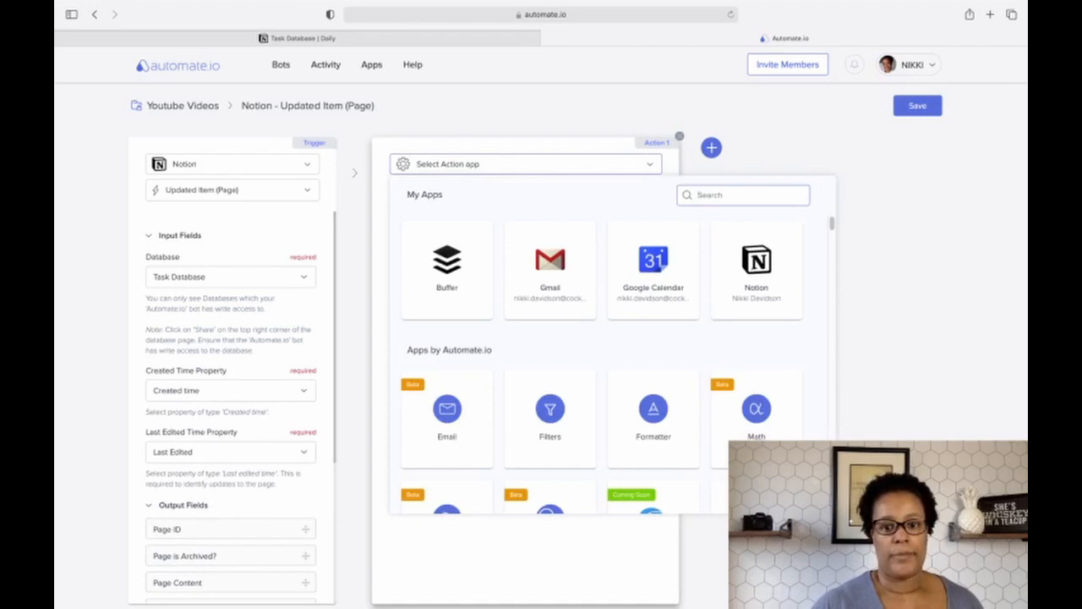
pyautogui.click(549, 414)
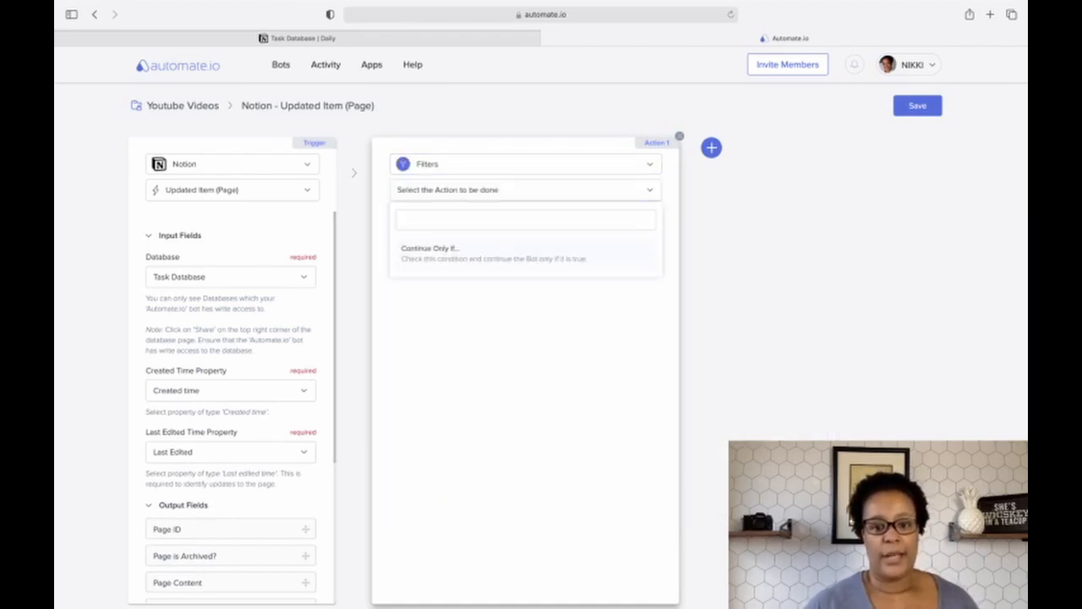
pyautogui.click(493, 254)
pyautogui.click(507, 293)
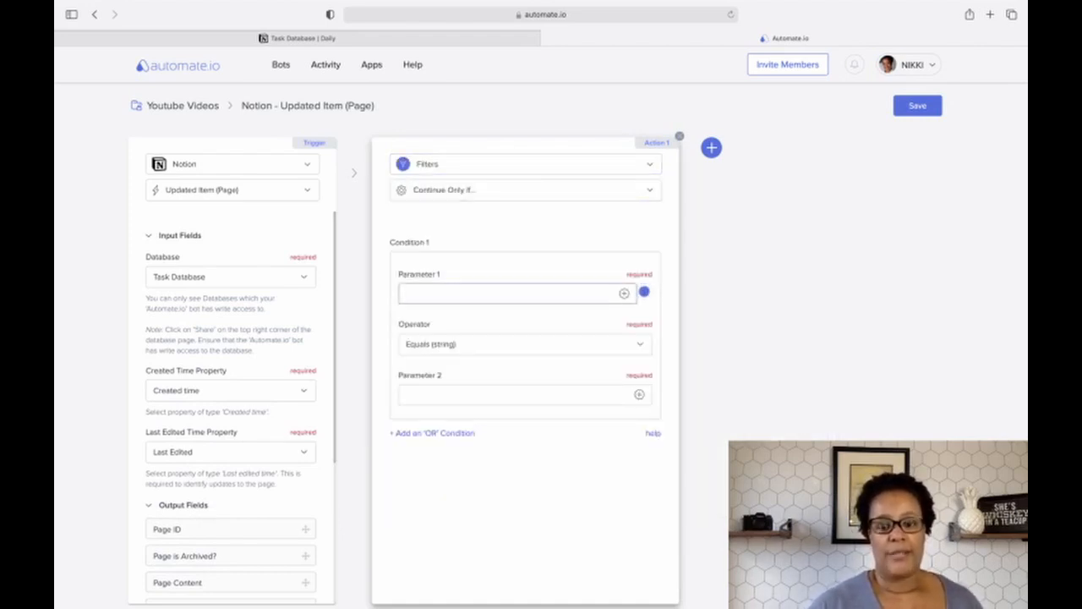
pyautogui.click(623, 293)
pyautogui.scroll(-2, 476, 409)
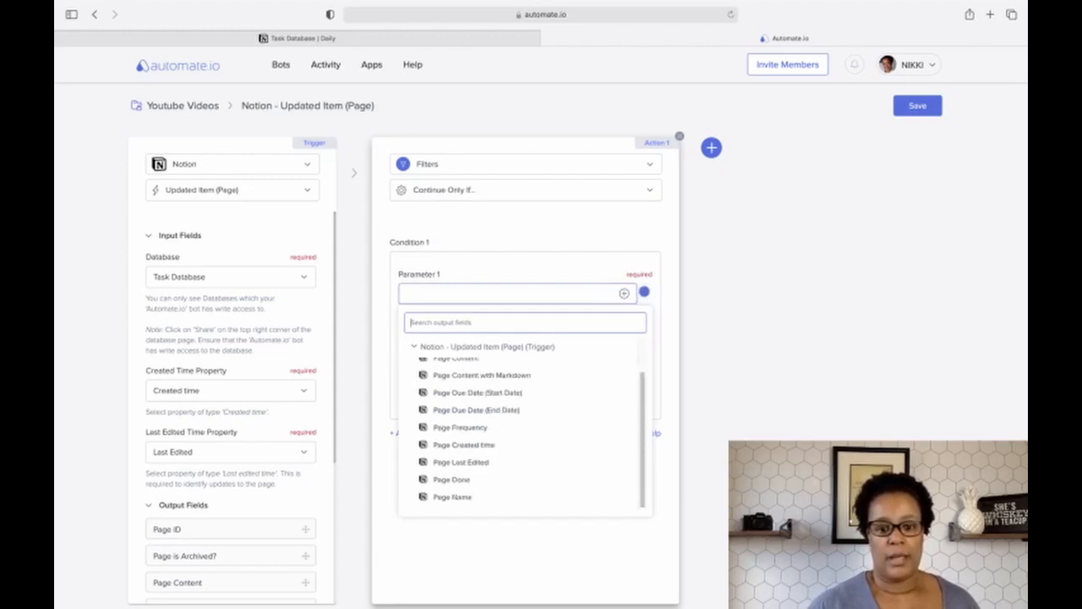
pyautogui.click(452, 480)
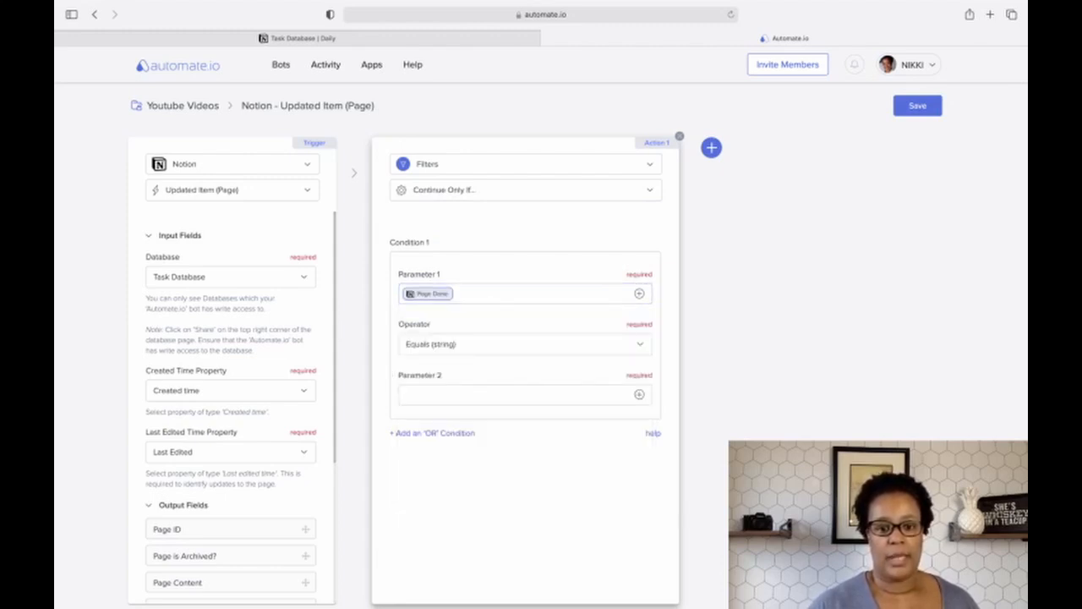
pyautogui.click(517, 395)
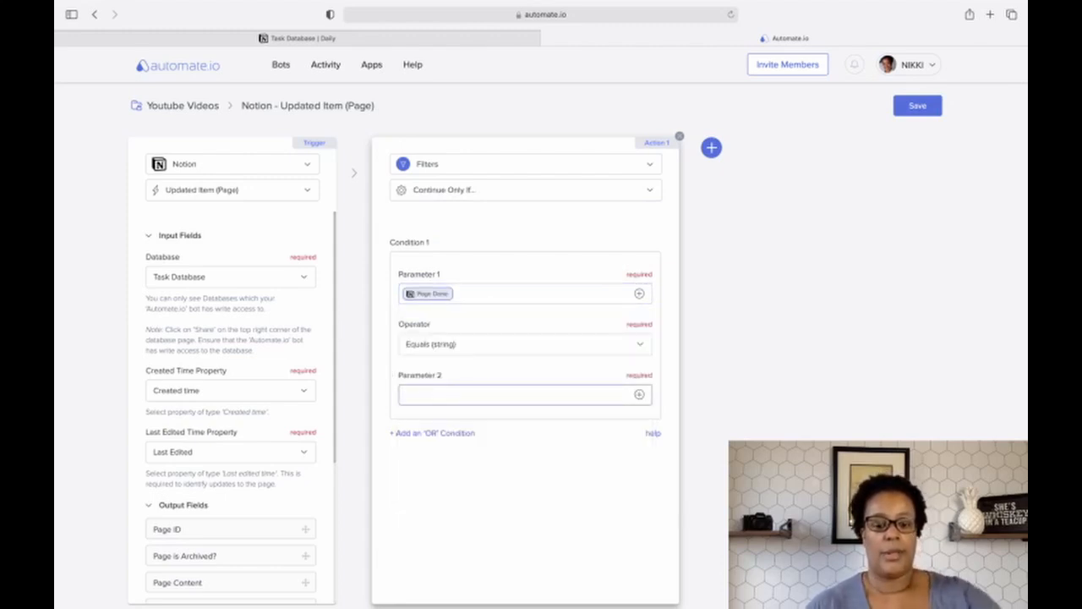
pyautogui.write('true')
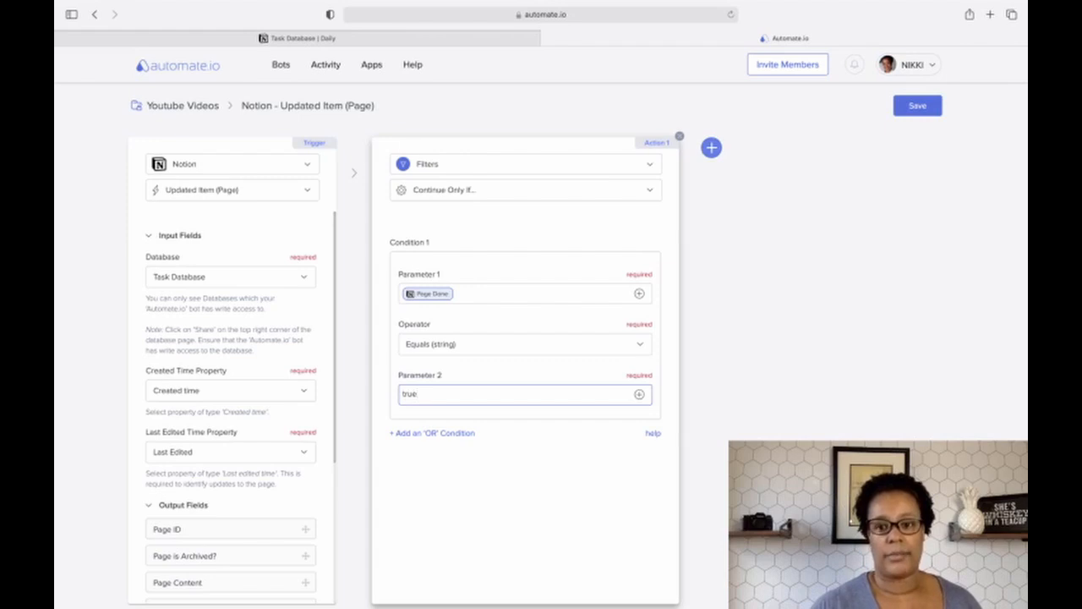
# - Add a second Filters action that continues only if Page Frequency equals "Daily Task"
pyautogui.click(711, 148)
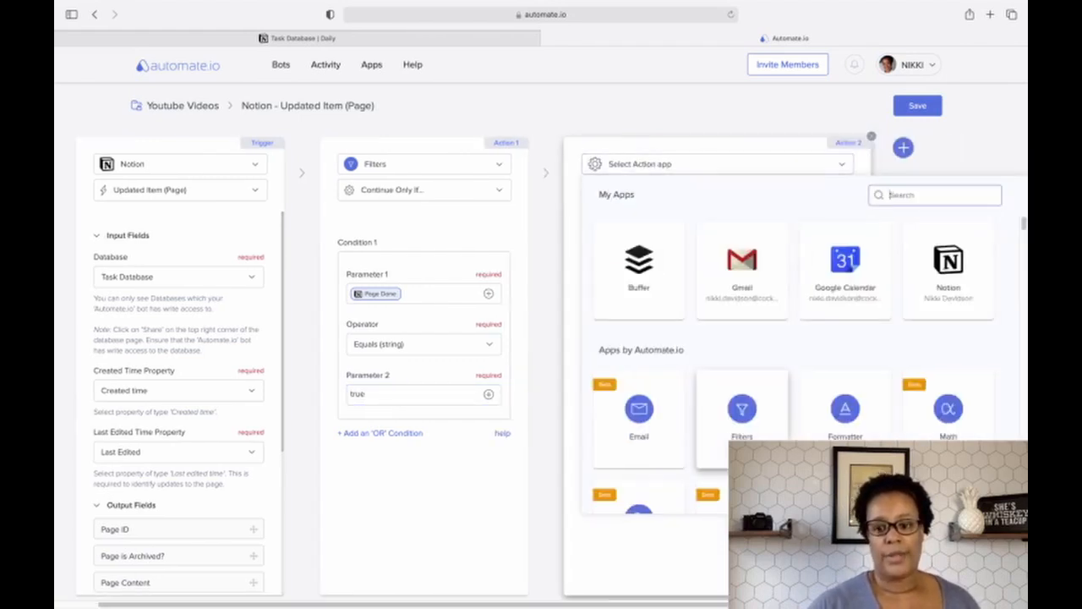
pyautogui.click(742, 412)
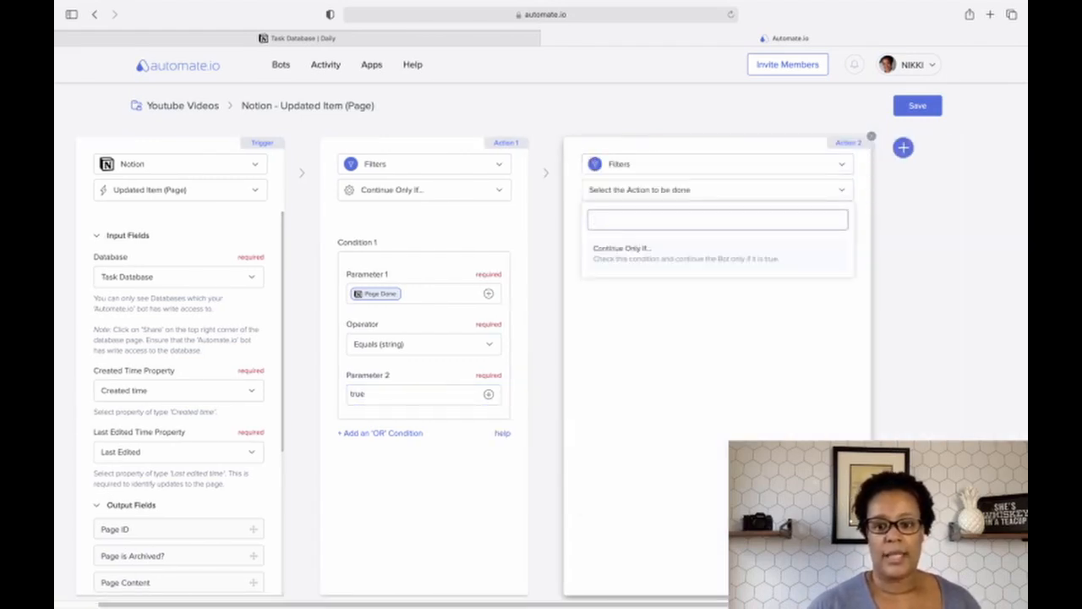
pyautogui.click(686, 254)
pyautogui.click(700, 293)
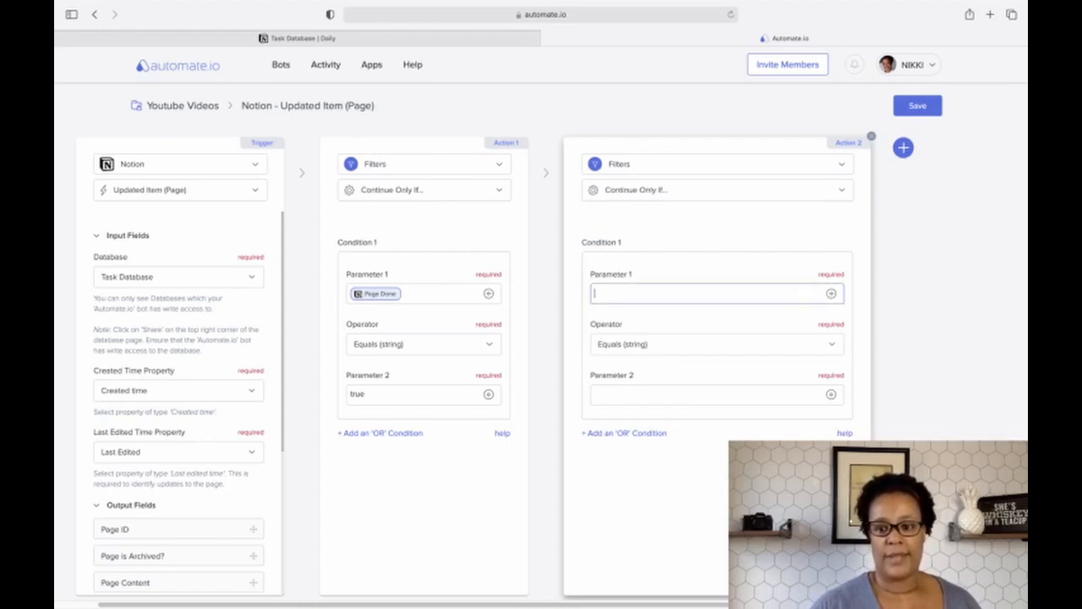
pyautogui.click(831, 293)
pyautogui.scroll(-1, 710, 423)
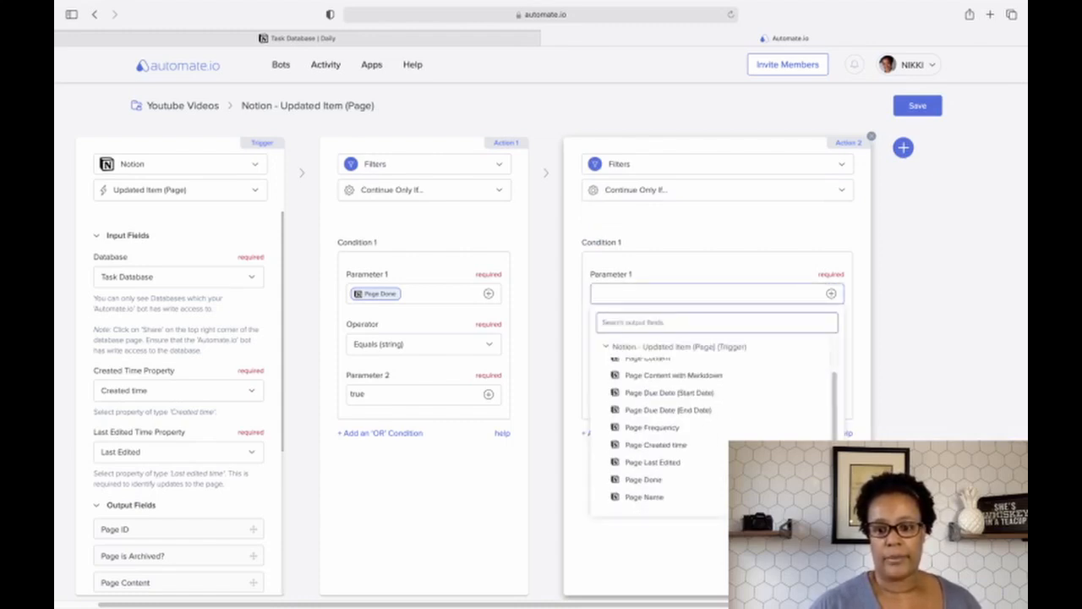
pyautogui.click(652, 428)
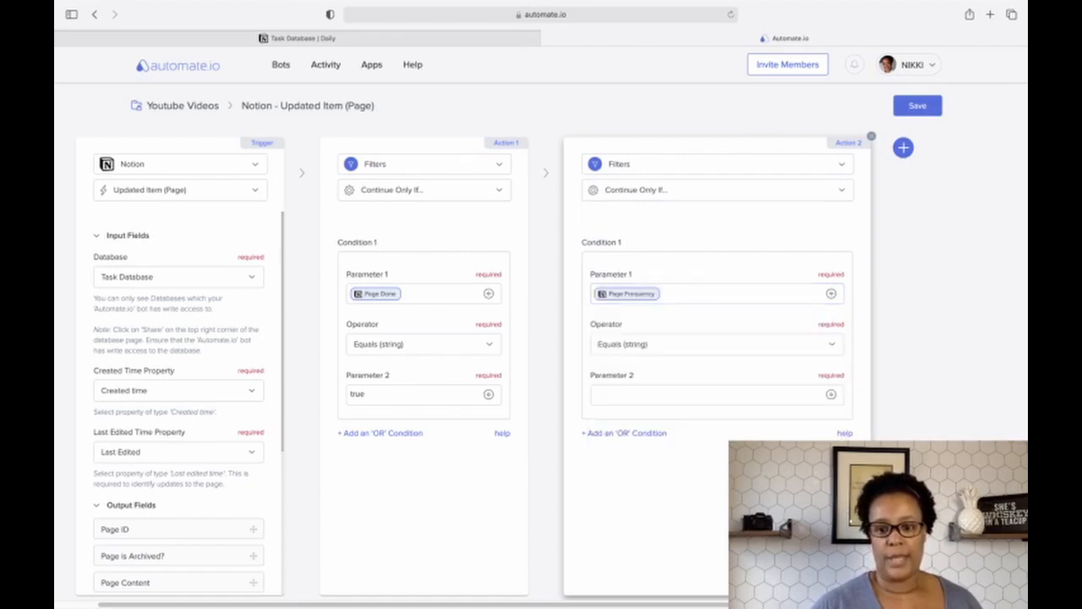
pyautogui.click(707, 395)
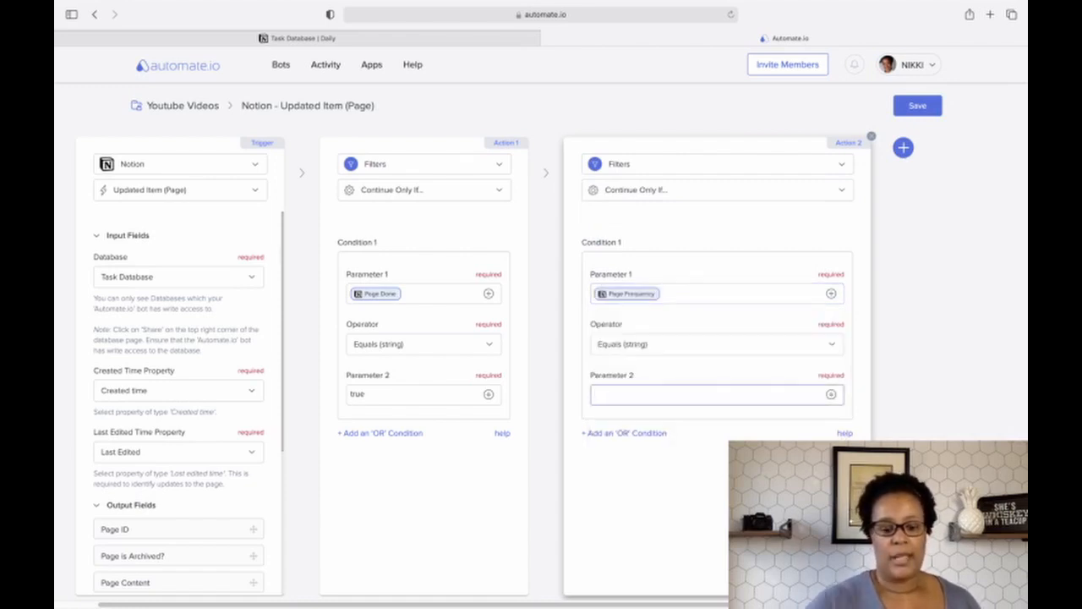
pyautogui.write('Daily Task')
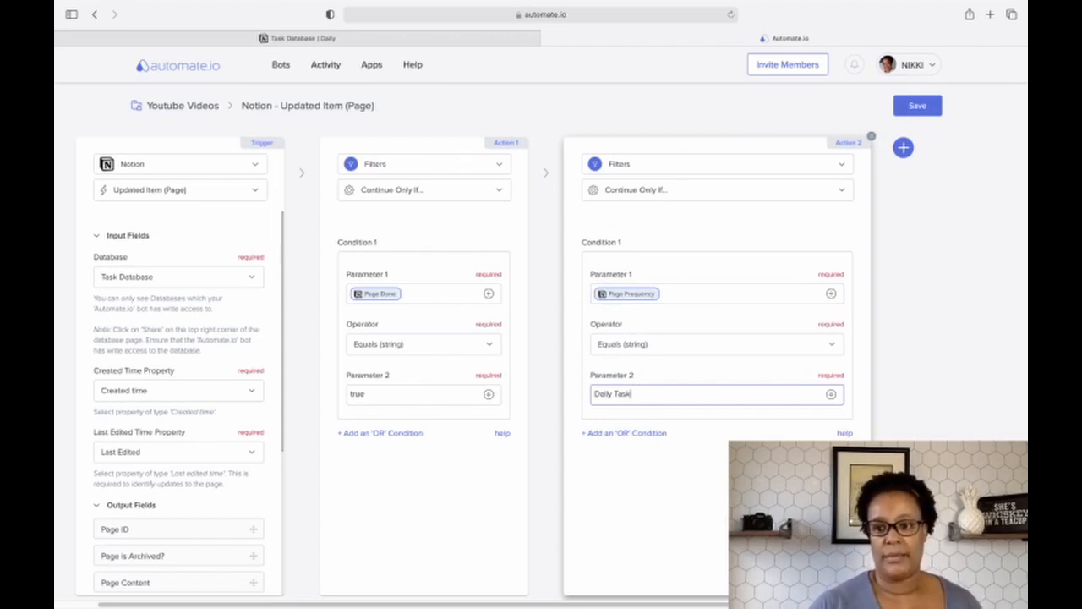
# - Add a Formatter action that formats a date, using Page Due Date (Start Date) as the input date/time
pyautogui.click(903, 147)
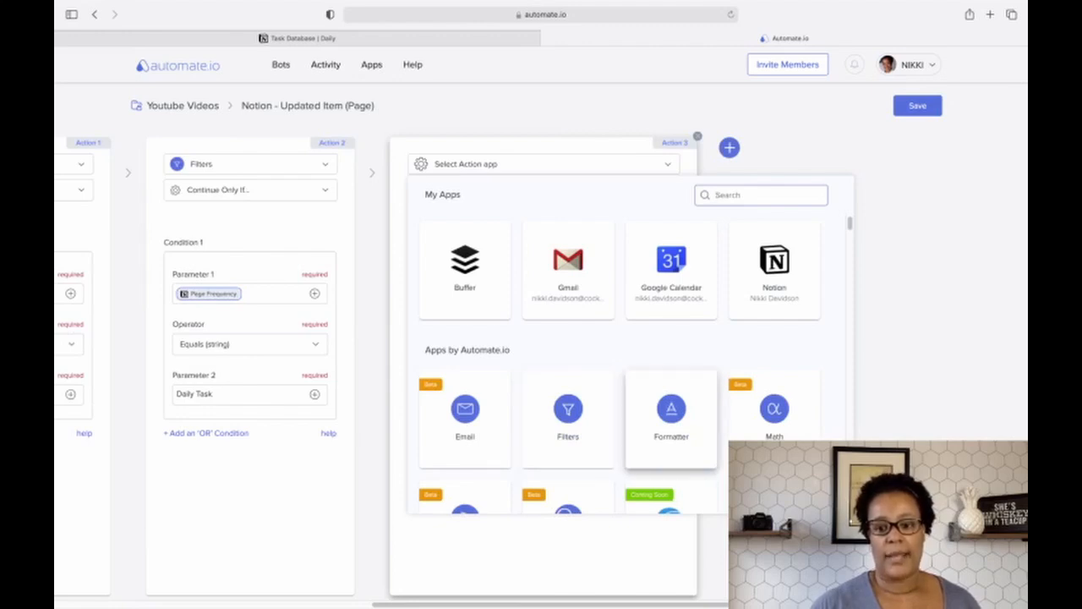
pyautogui.click(671, 414)
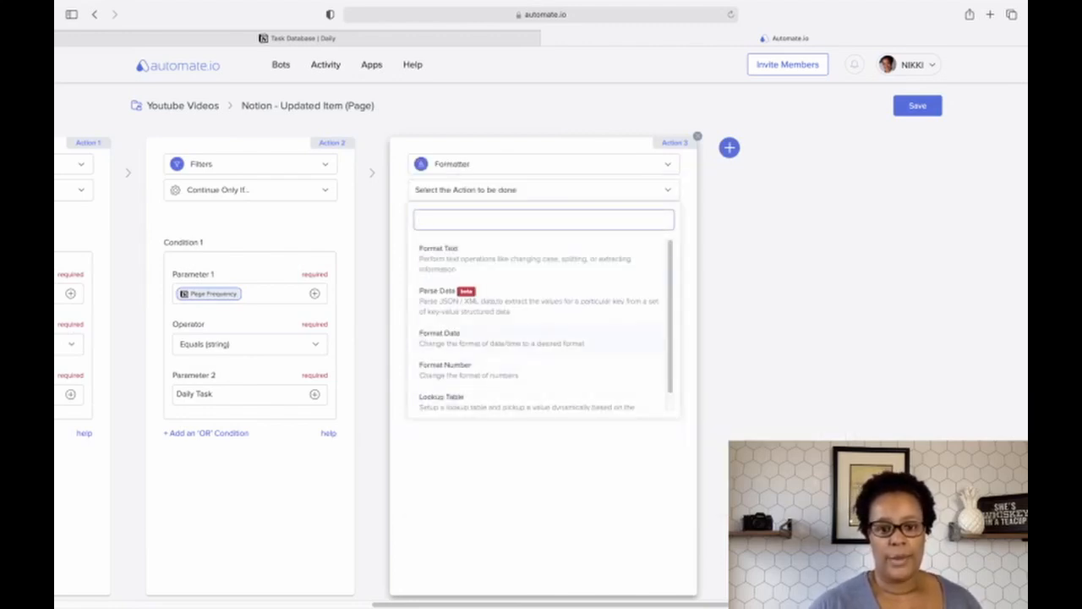
pyautogui.click(502, 338)
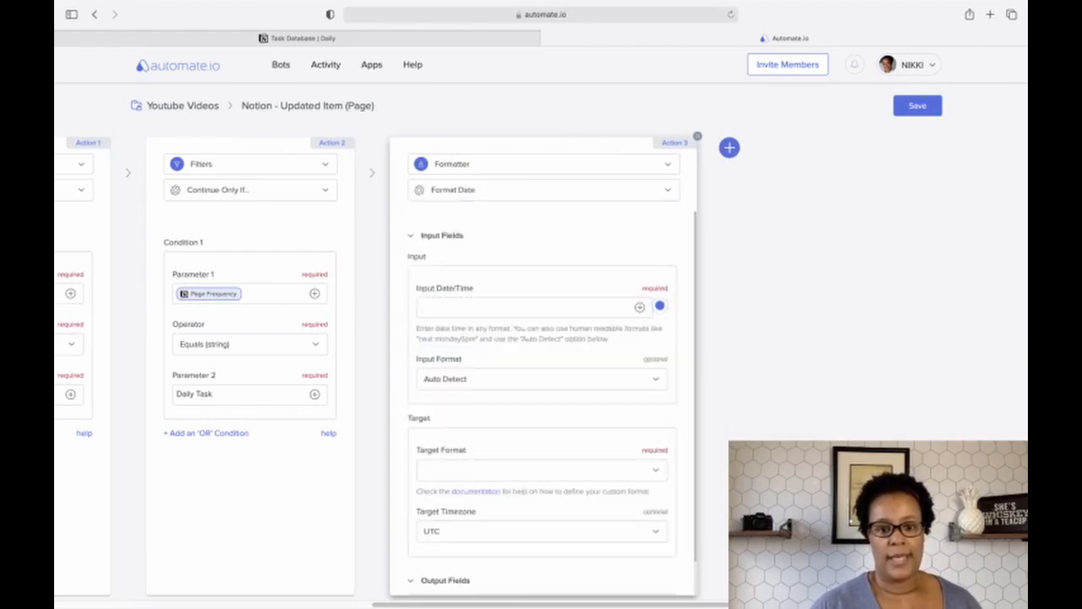
pyautogui.click(526, 307)
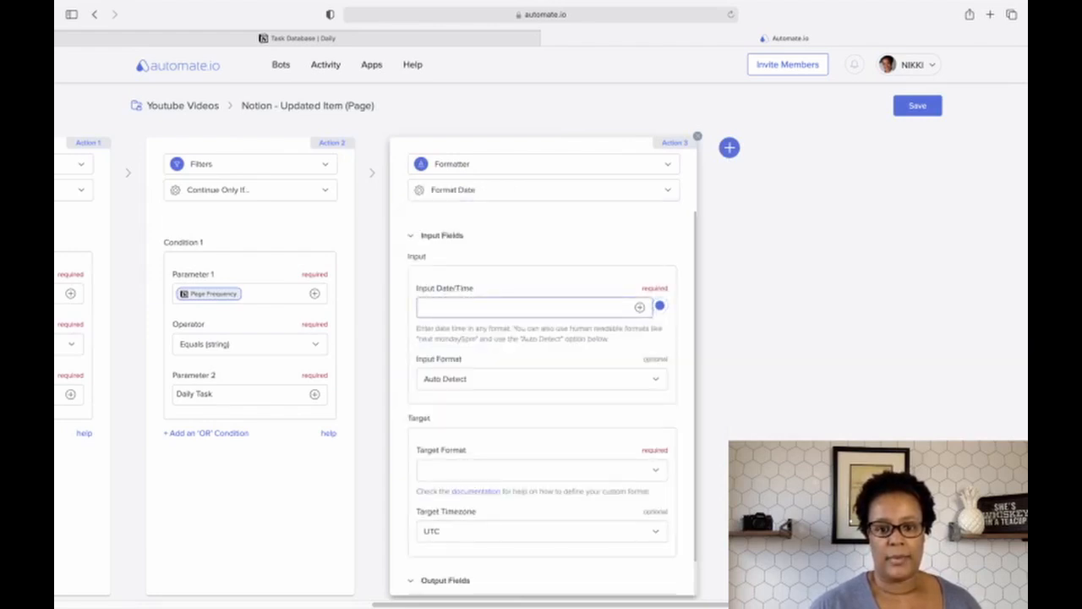
pyautogui.click(640, 307)
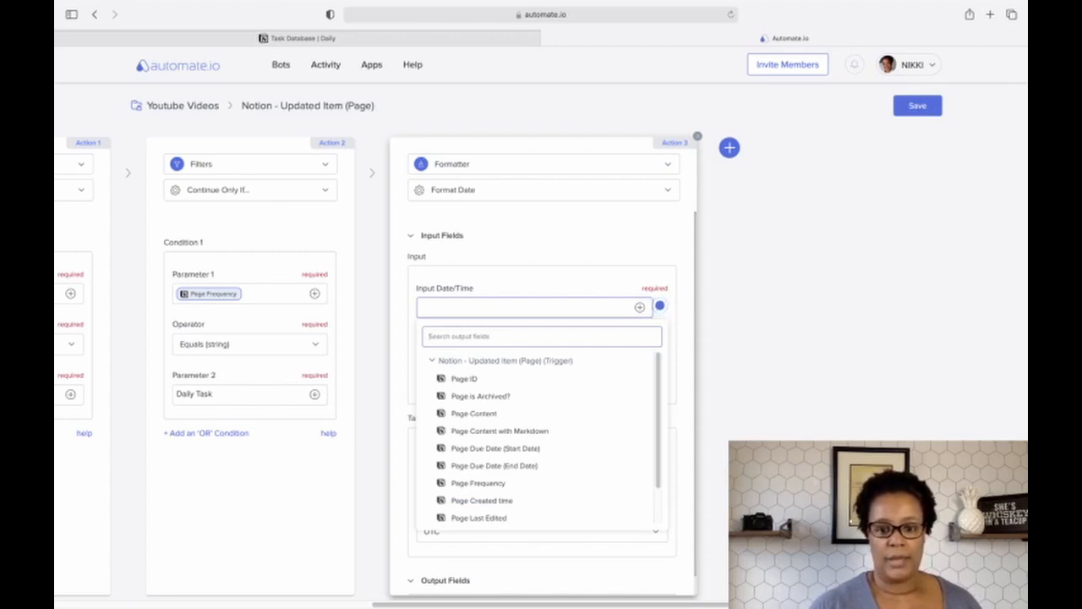
pyautogui.click(496, 448)
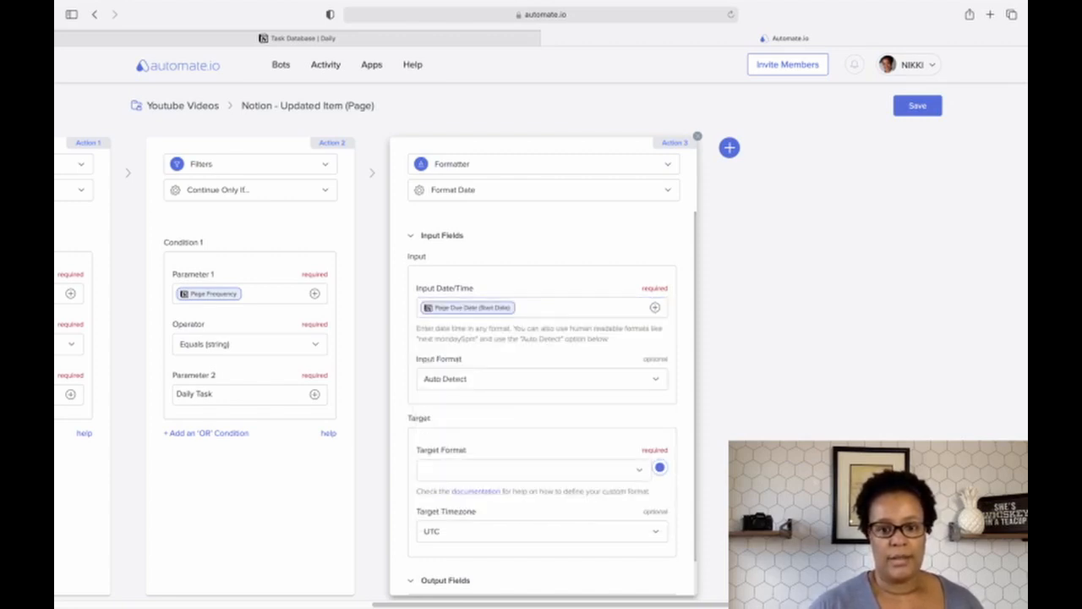
# - Set the formatter's target format to 14-Feb-2018 20:30:50 (Automate.io Standard Format) and its target timezone to US/Eastern
pyautogui.scroll(-1, 542, 398)
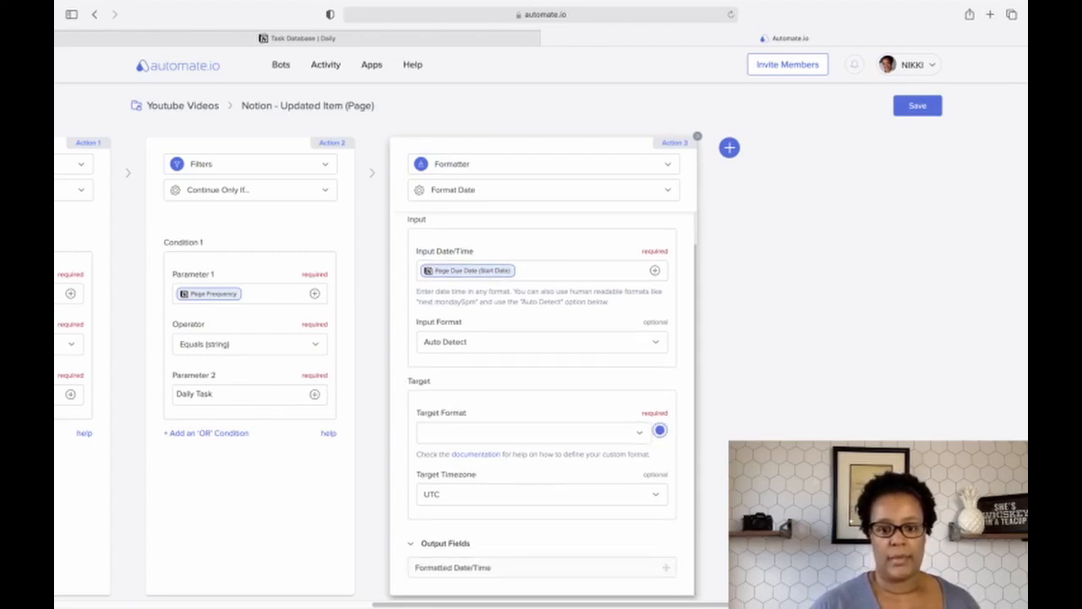
pyautogui.click(533, 433)
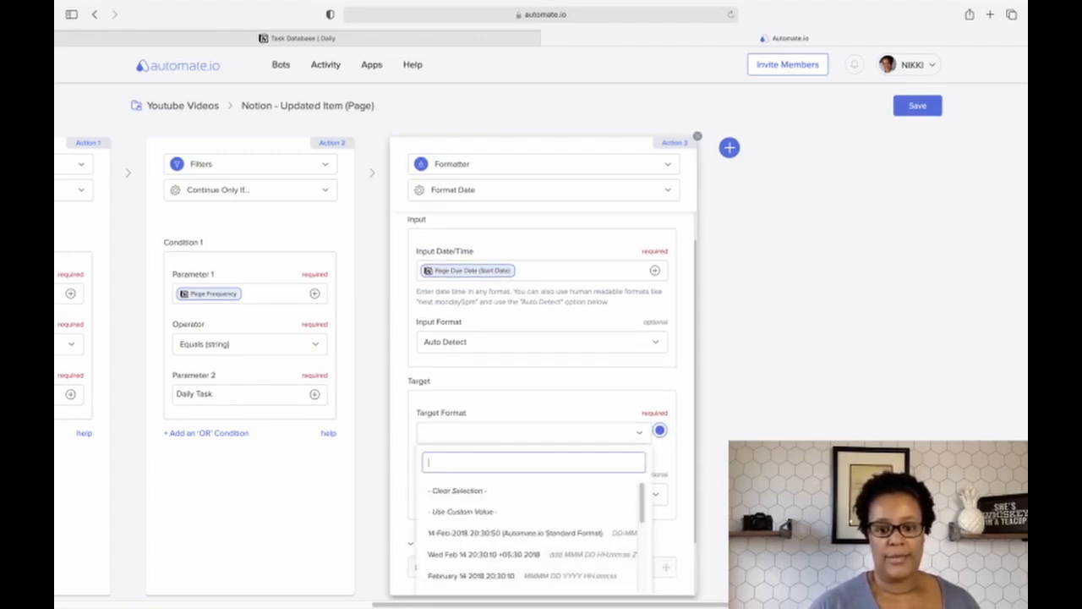
pyautogui.click(515, 532)
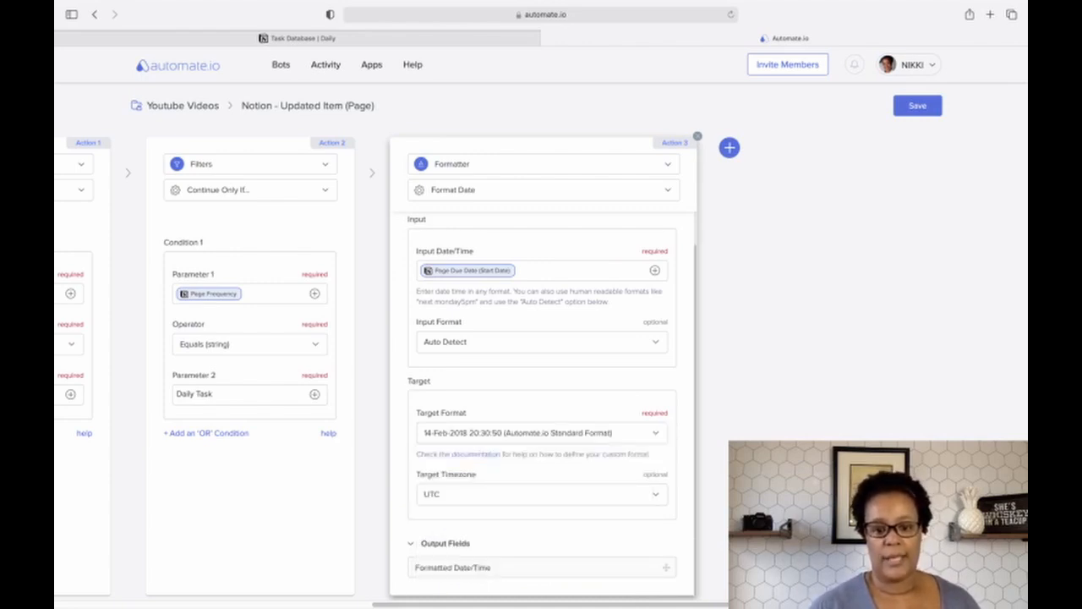
pyautogui.click(542, 494)
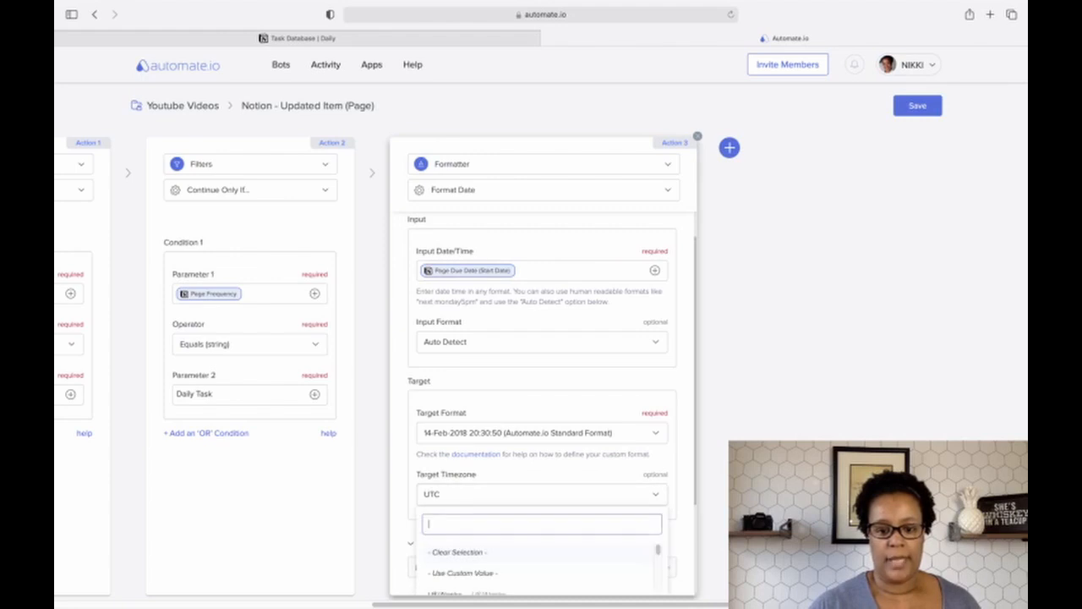
pyautogui.write('us')
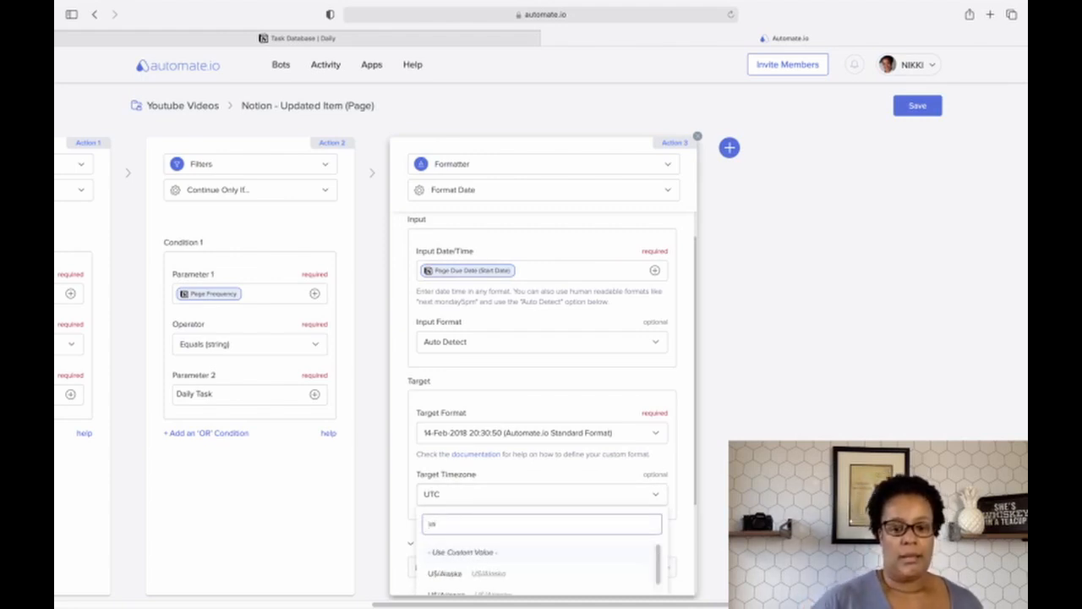
pyautogui.press('BackSpace')
pyautogui.press('BackSpace')
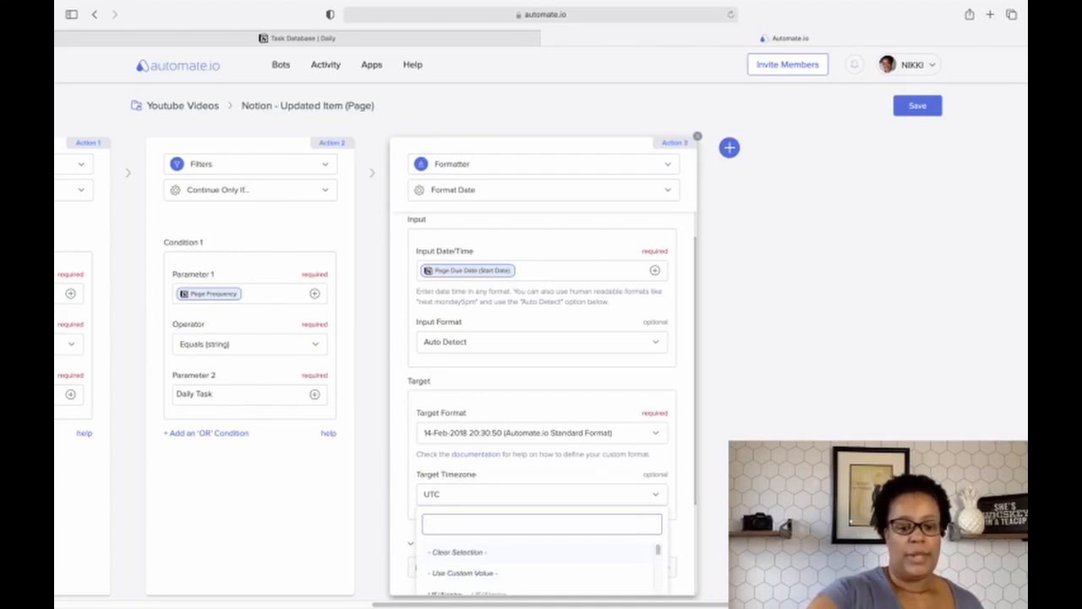
pyautogui.write('easter')
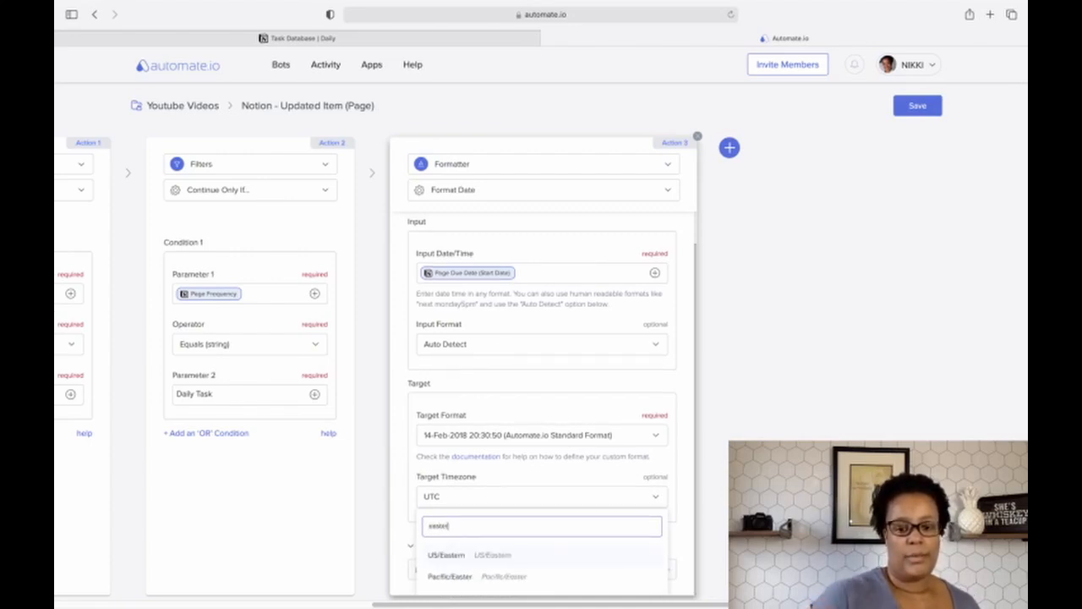
pyautogui.press('Return')
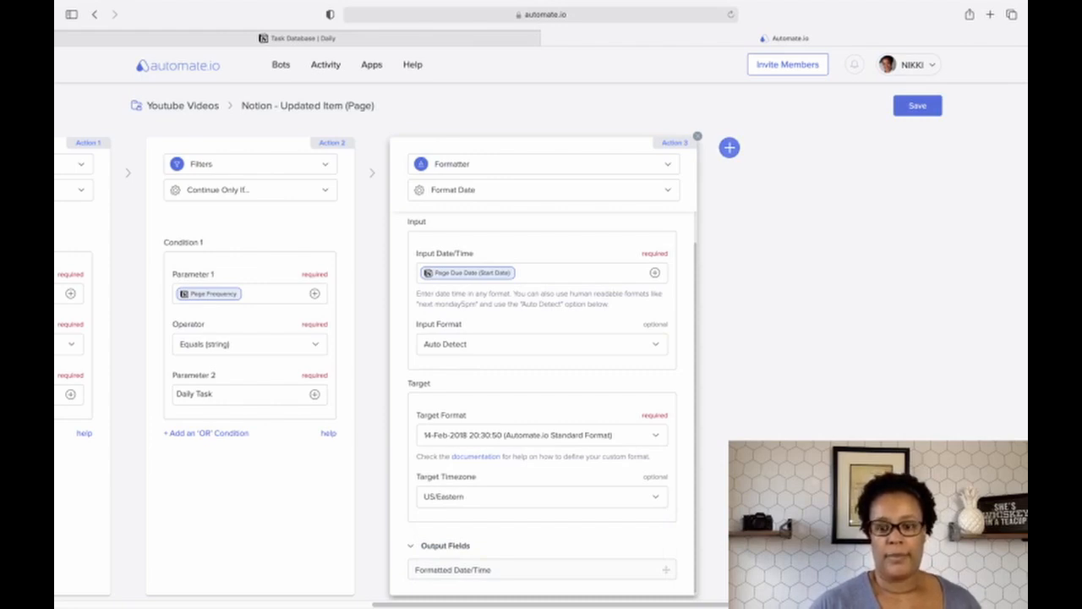
# - Add a Notion action as Action 4 that adds an item (page) to the Task Database
pyautogui.click(730, 148)
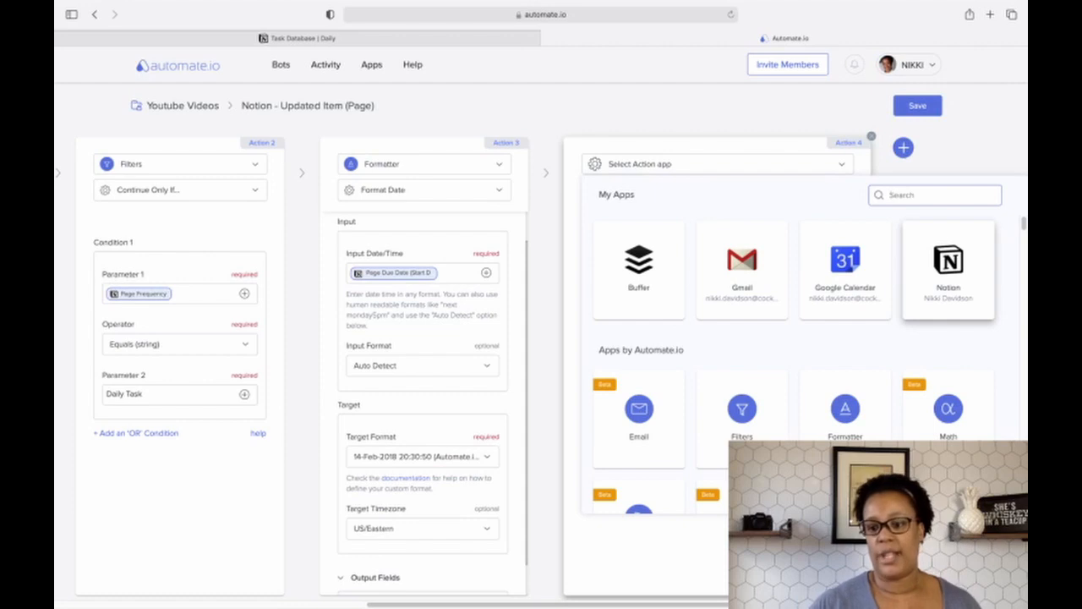
pyautogui.click(948, 269)
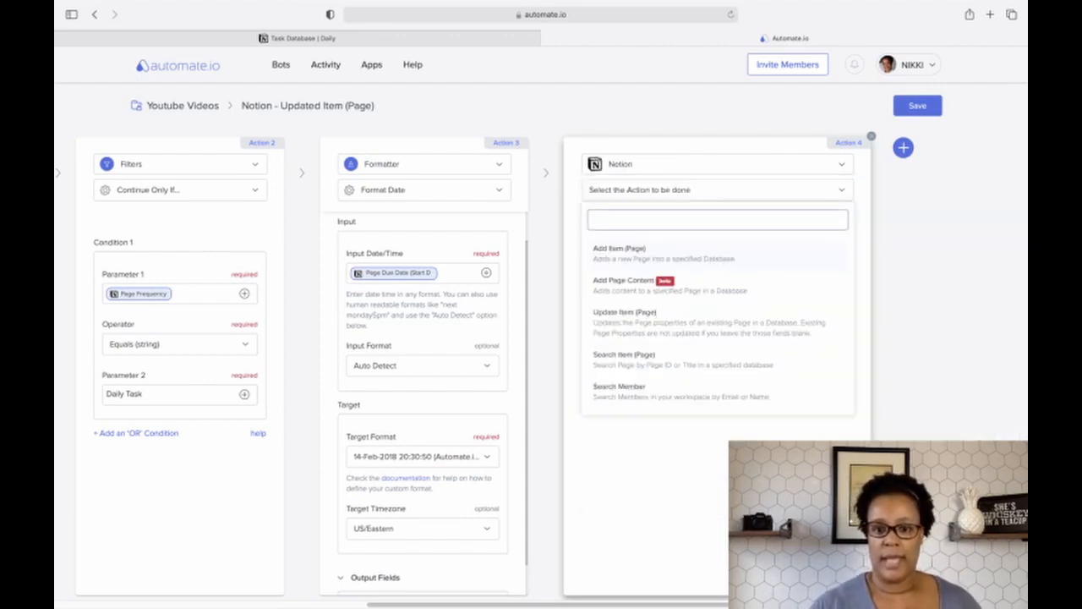
pyautogui.press('Return')
pyautogui.click(706, 276)
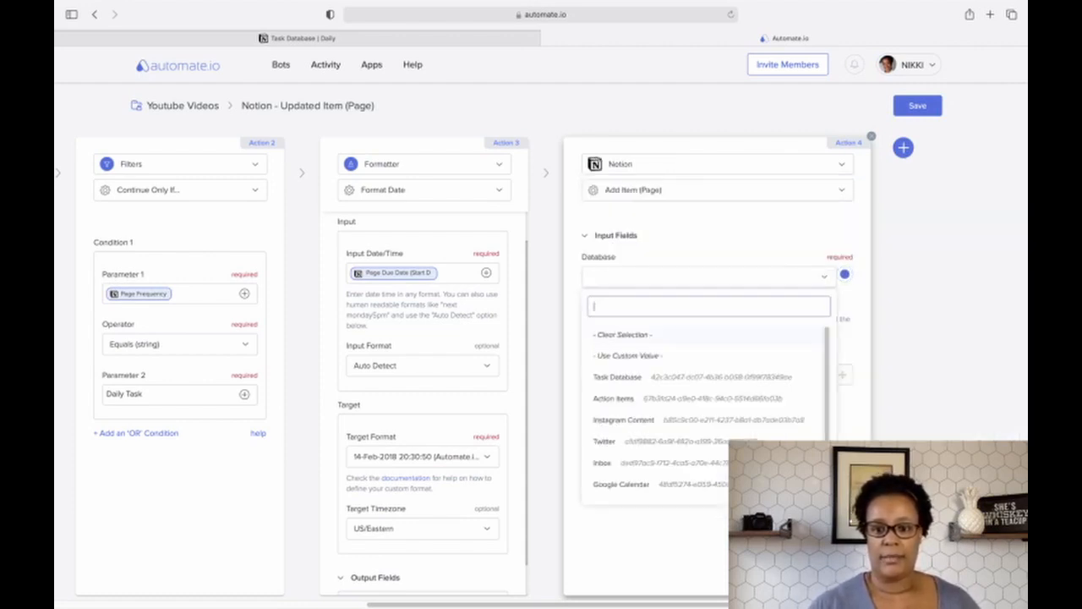
pyautogui.click(708, 377)
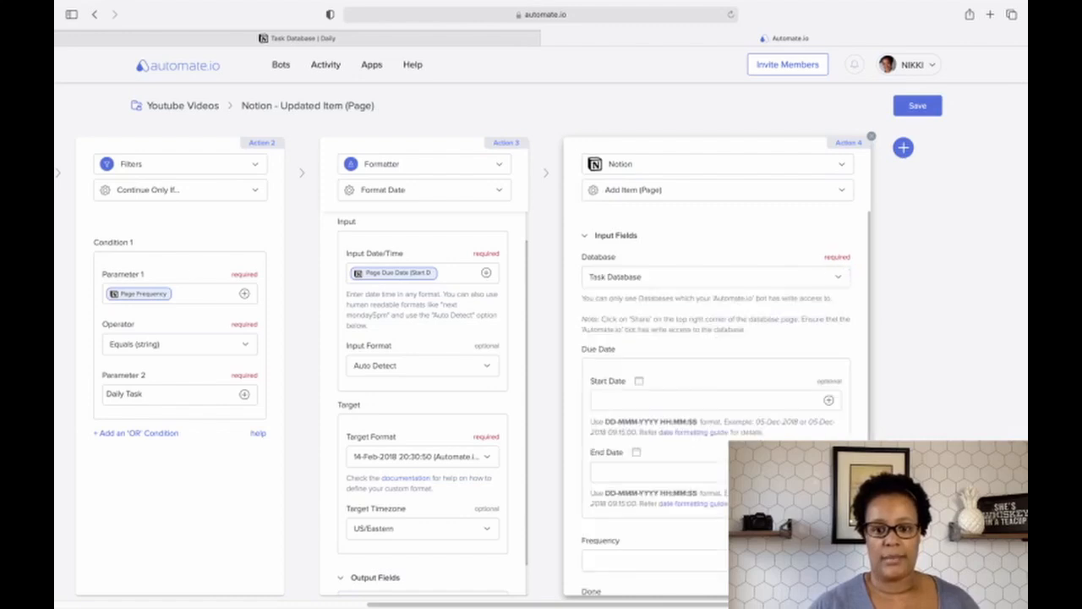
# - Set the new item's due Start Date to the formatter's Formatted Date/Time output followed by +1d
pyautogui.scroll(-3, 716, 397)
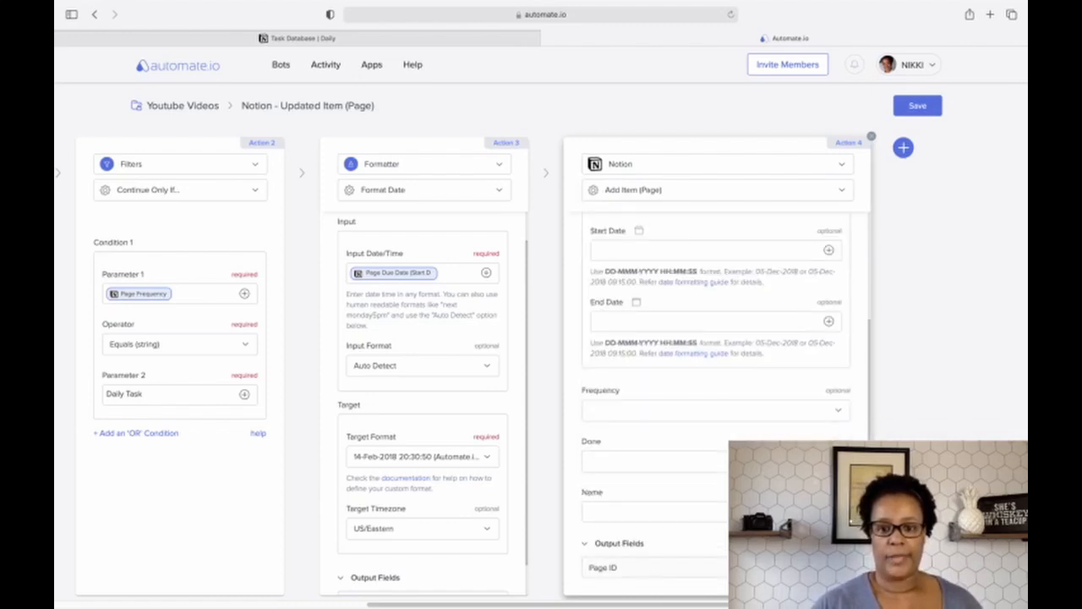
pyautogui.scroll(-1, 433, 405)
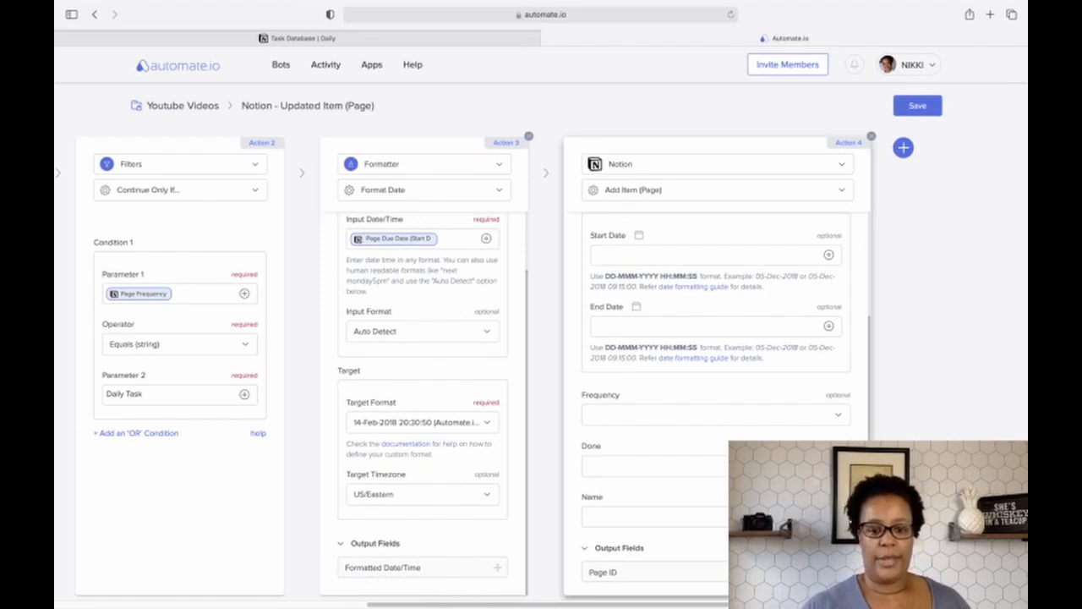
pyautogui.moveTo(423, 567); pyautogui.dragTo(737, 258)
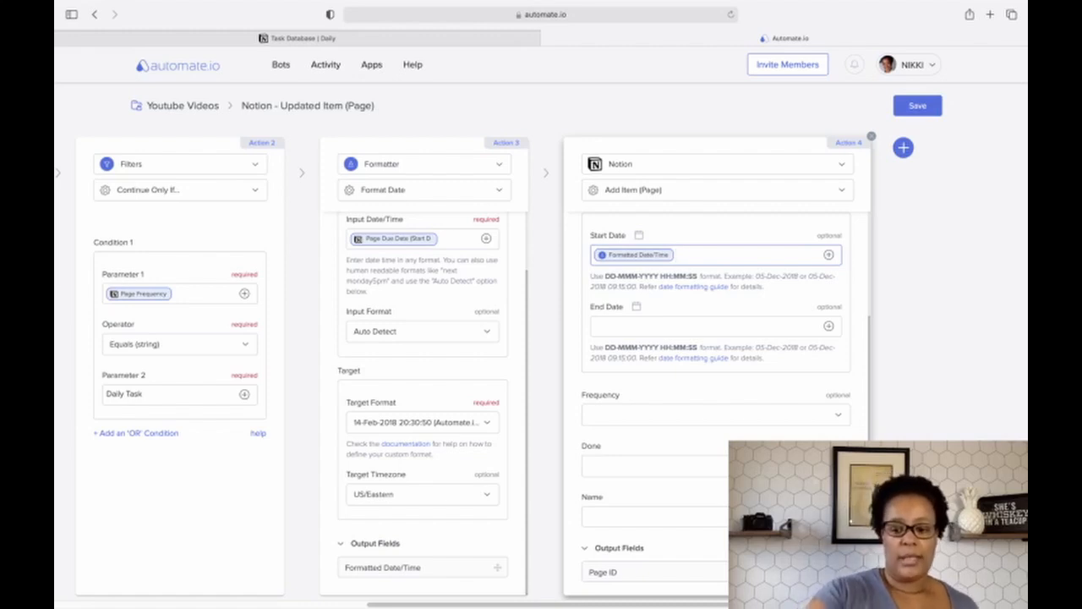
pyautogui.write('+1d')
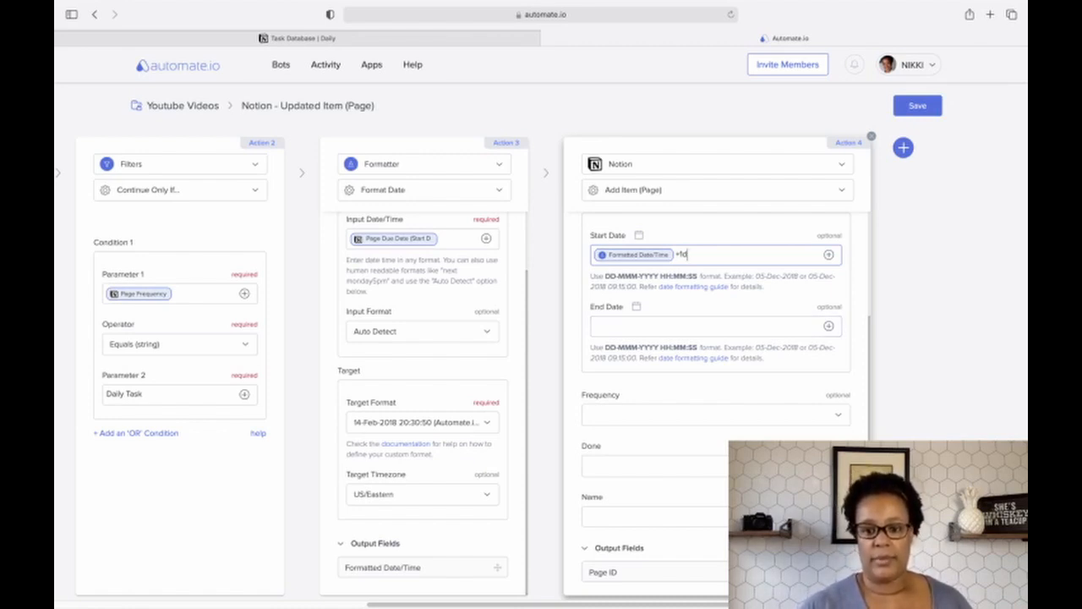
# - Set the new item's Frequency to Daily Task and its Name to the trigger's Page Name
pyautogui.click(716, 414)
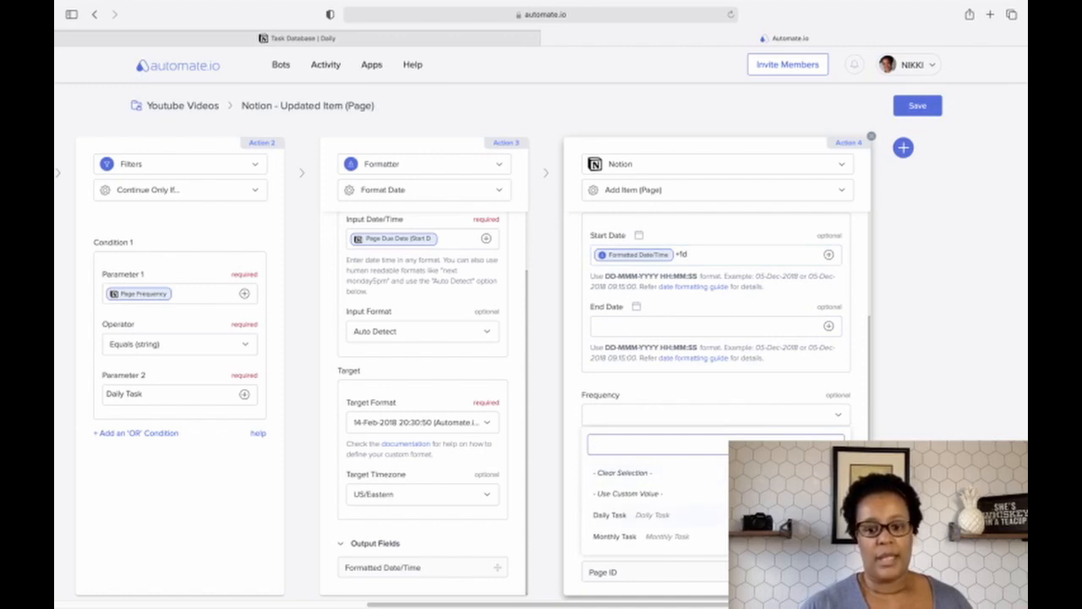
pyautogui.click(660, 514)
pyautogui.scroll(-1, 715, 422)
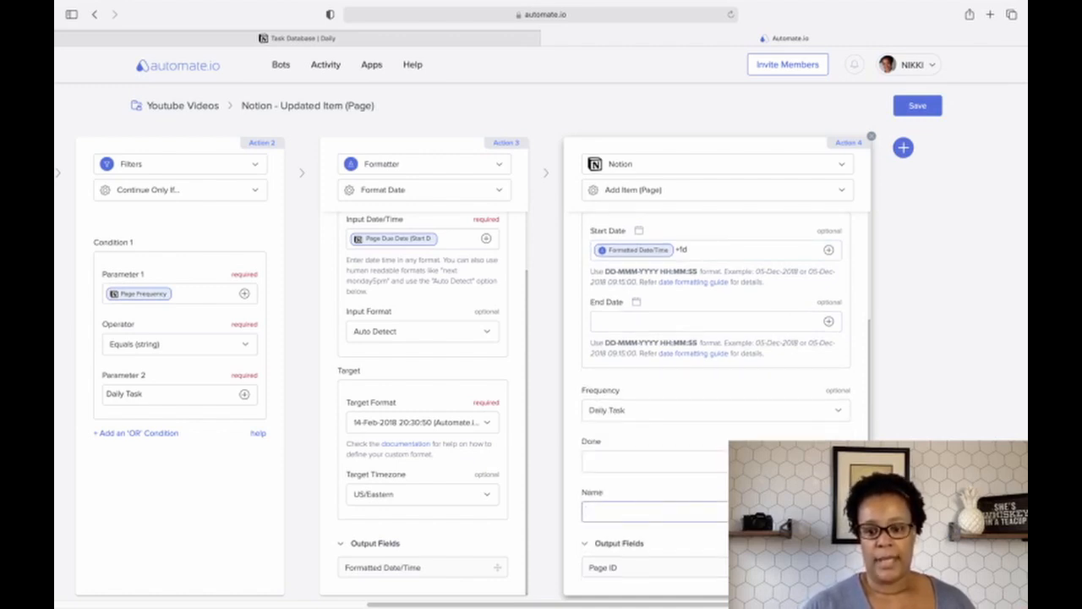
pyautogui.click(837, 512)
pyautogui.scroll(-4, 837, 511)
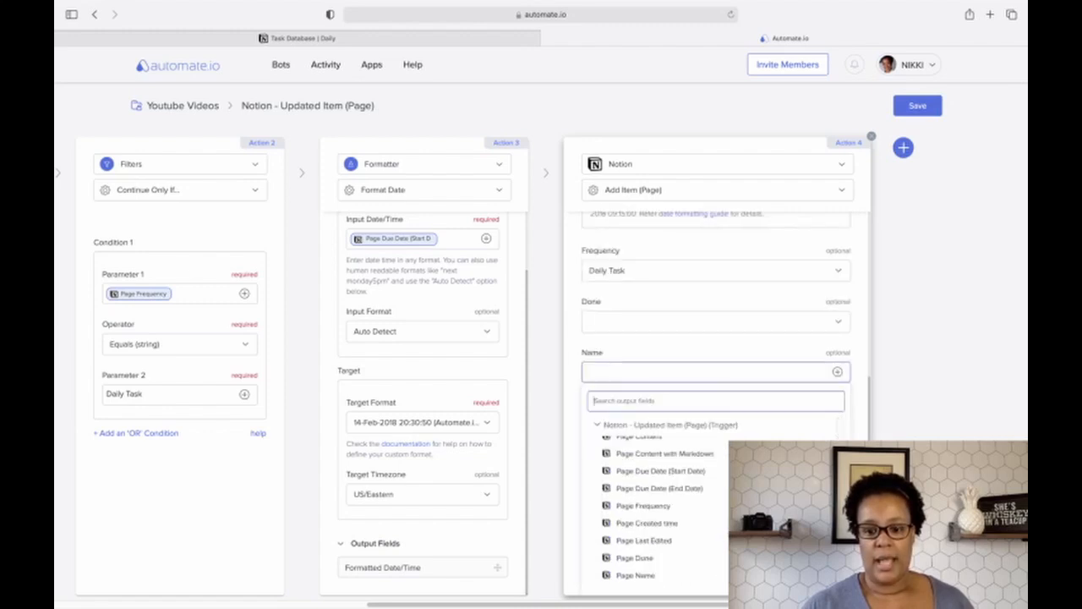
pyautogui.click(635, 575)
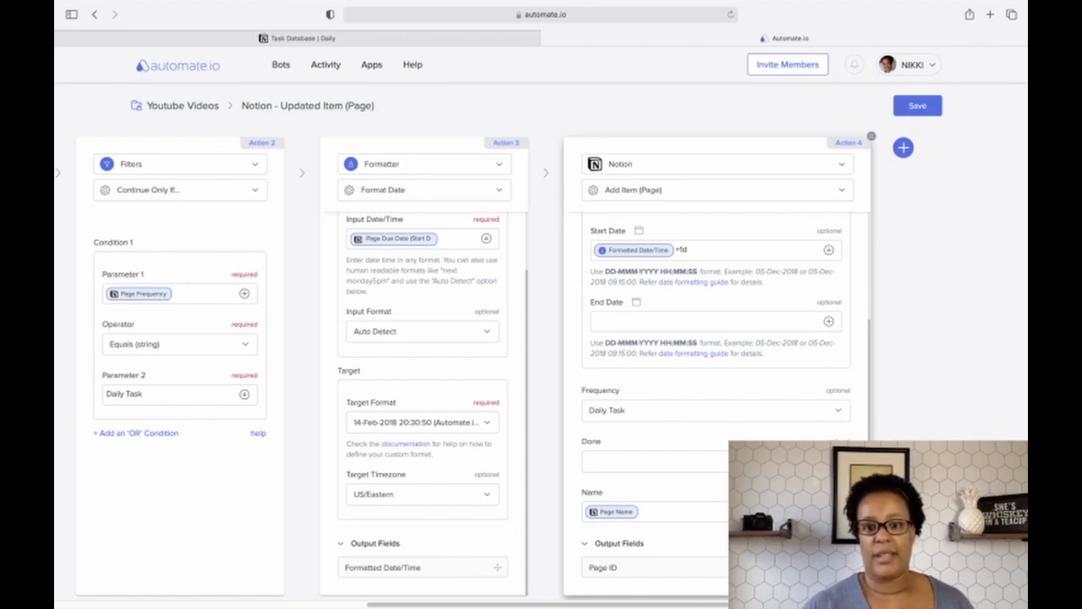
# - Save the bot and turn it on
pyautogui.click(917, 106)
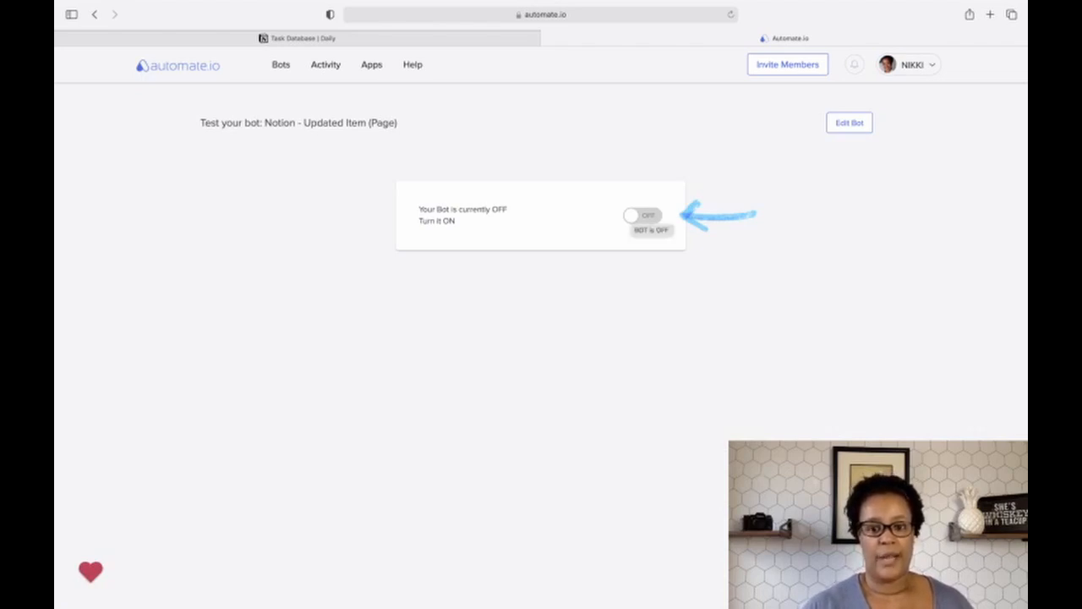
pyautogui.click(642, 215)
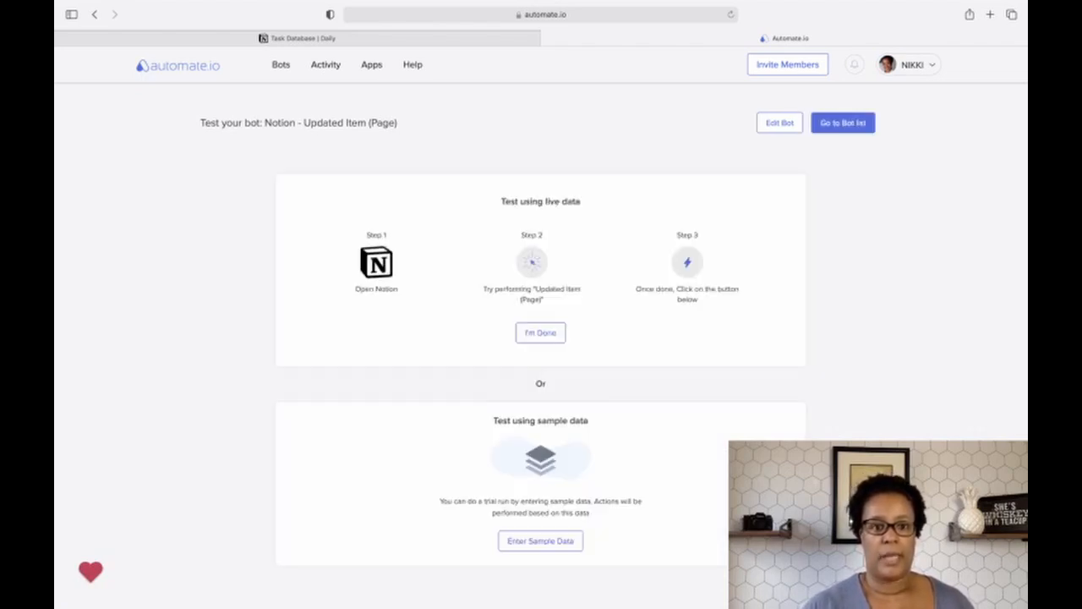
# - Mark both daily tasks as done in Notion's Task Database, run the bot's live-data test in Automate.io and return to Notion
pyautogui.click(302, 38)
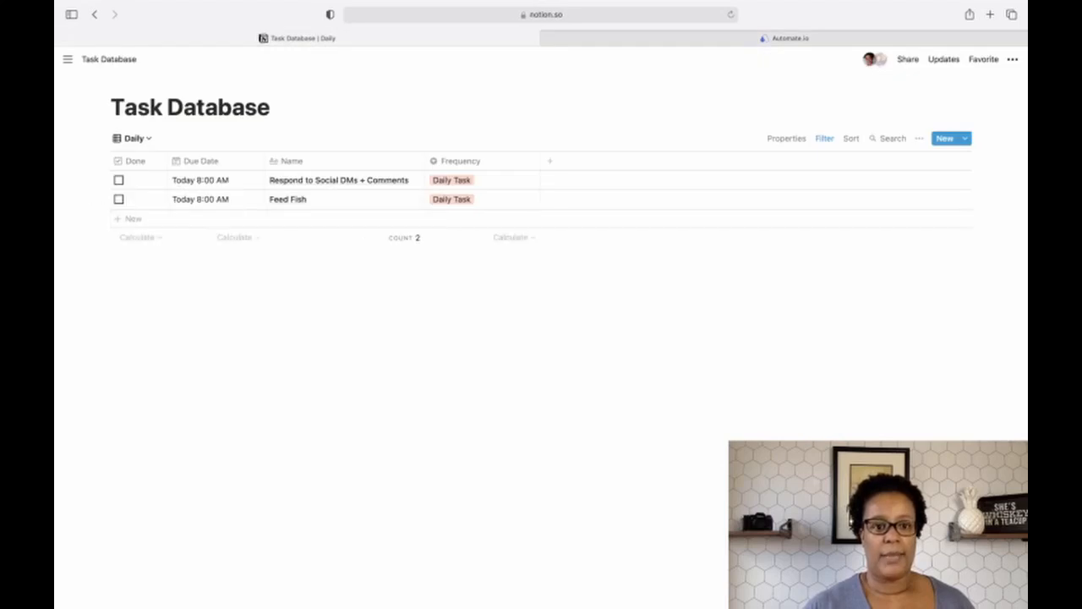
pyautogui.click(118, 180)
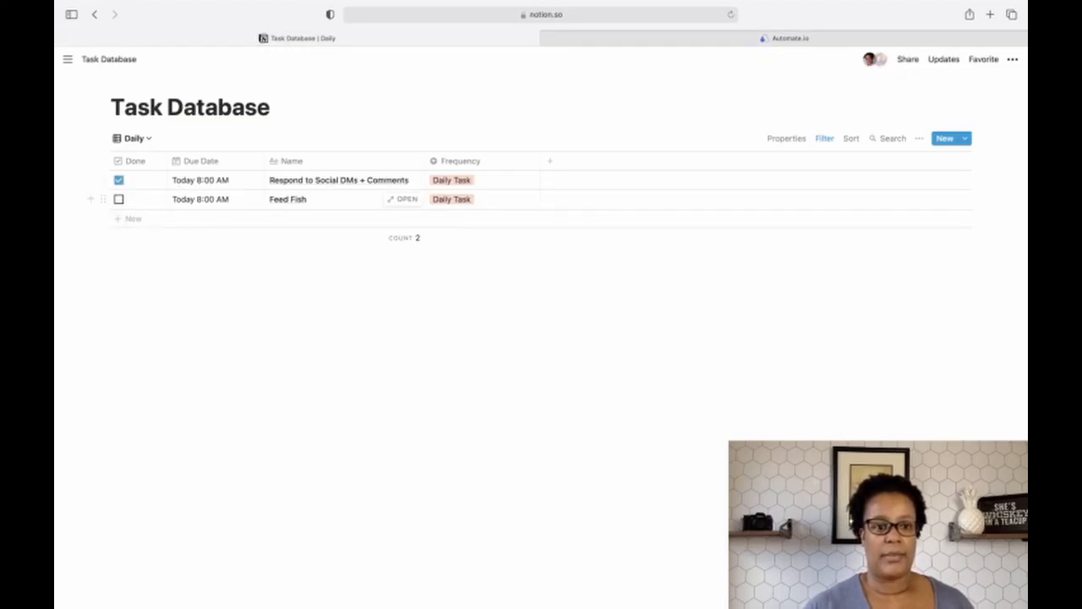
pyautogui.click(119, 198)
pyautogui.click(790, 38)
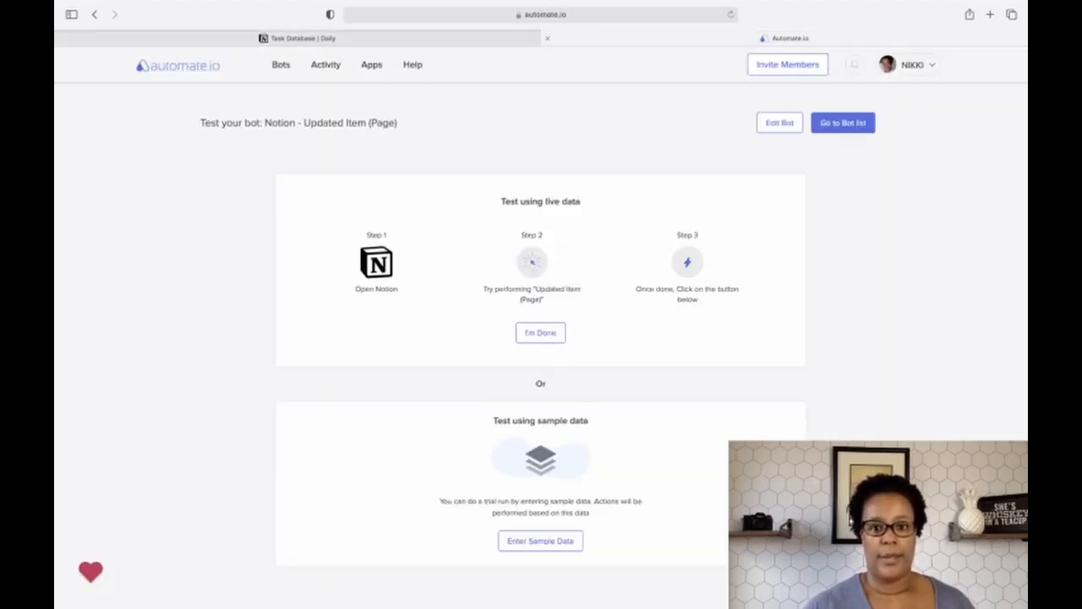
pyautogui.click(540, 332)
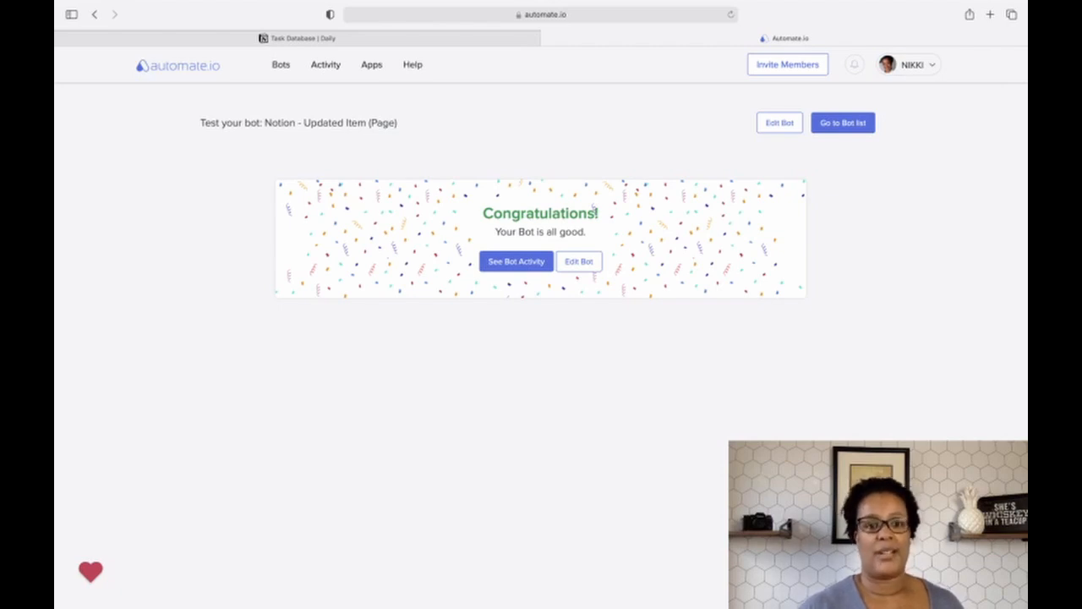
pyautogui.click(298, 38)
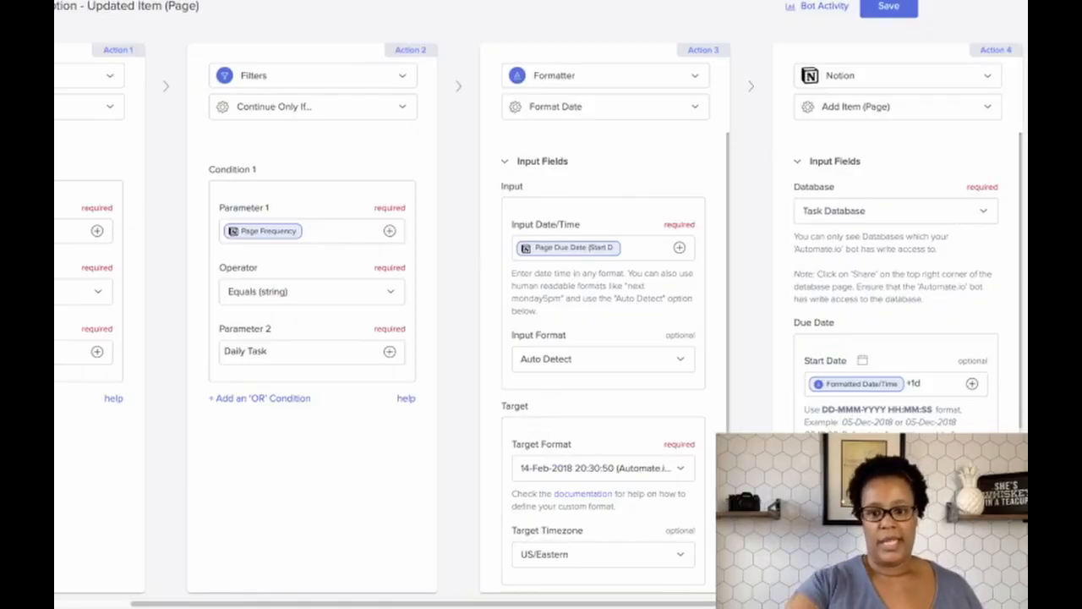
# - Append +4h after +1d in the Start Date of the Notion Add Item action
pyautogui.hscroll(3, 541, 321)
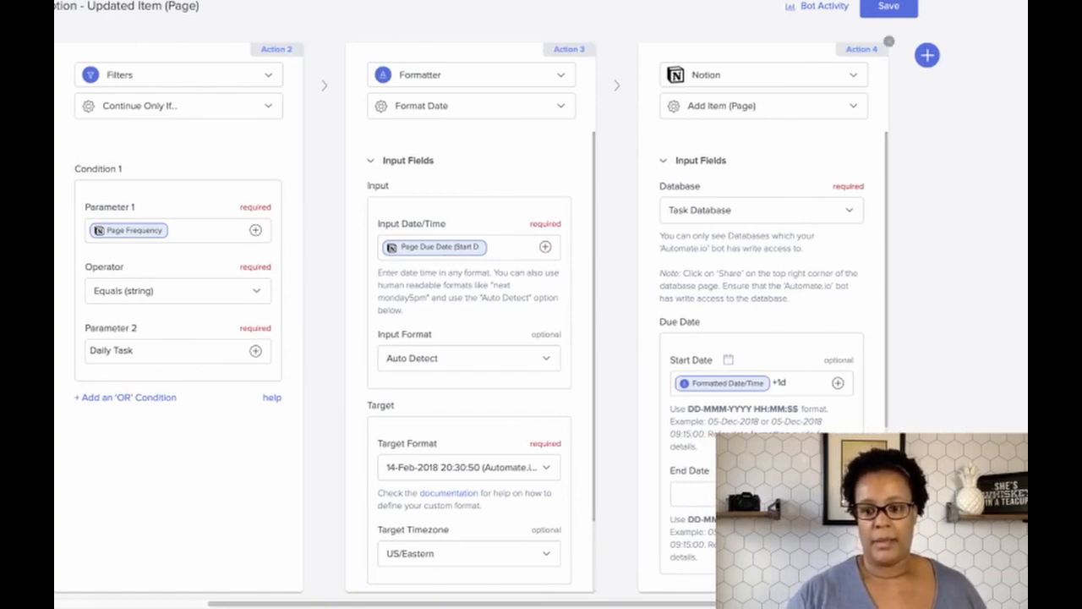
pyautogui.click(799, 383)
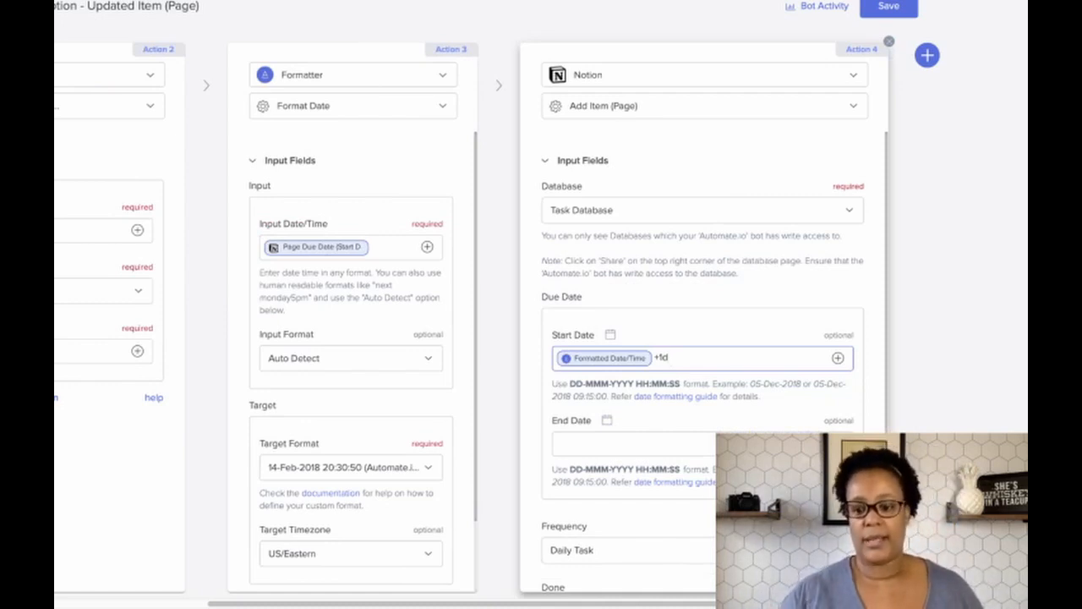
pyautogui.write('+')
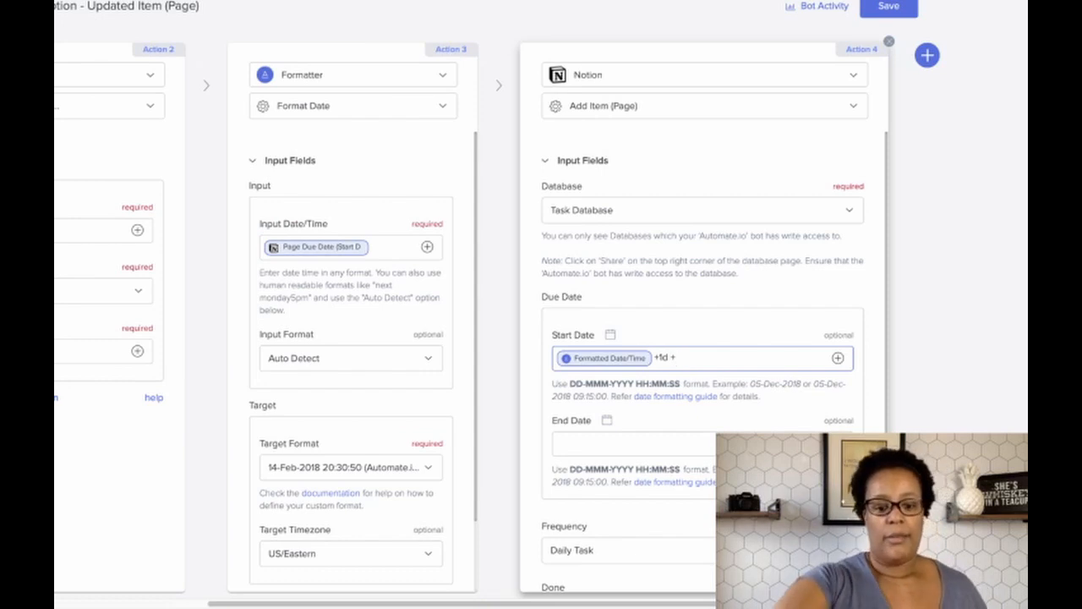
pyautogui.write('4h')
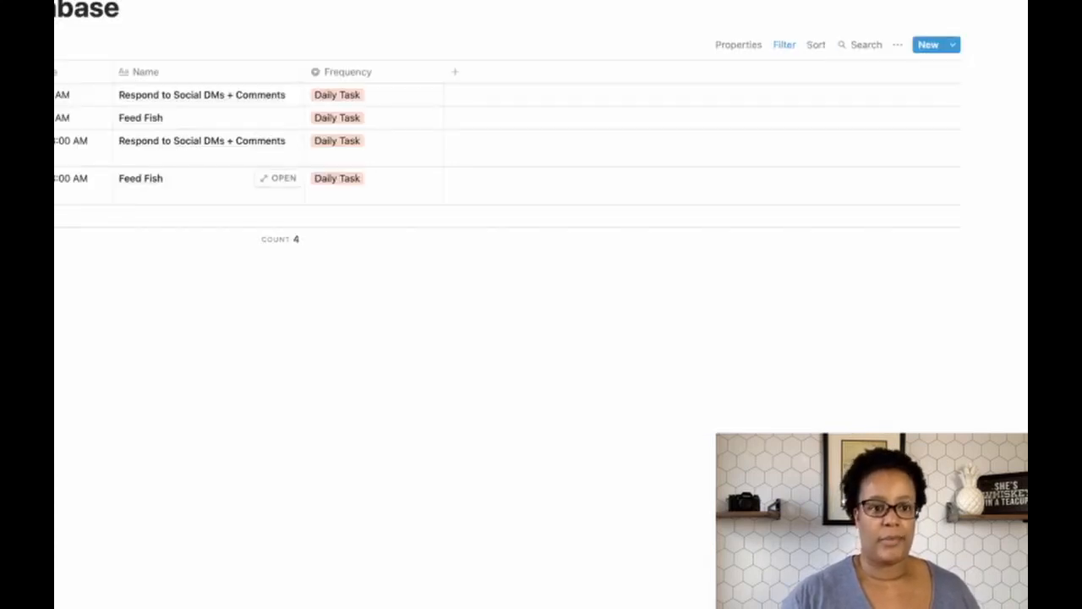
# - Delete the bot-created copies of Respond to Social DMs + Comments and Feed Fish in Notion, and save the edited bot in Automate.io
pyautogui.click(55, 141)
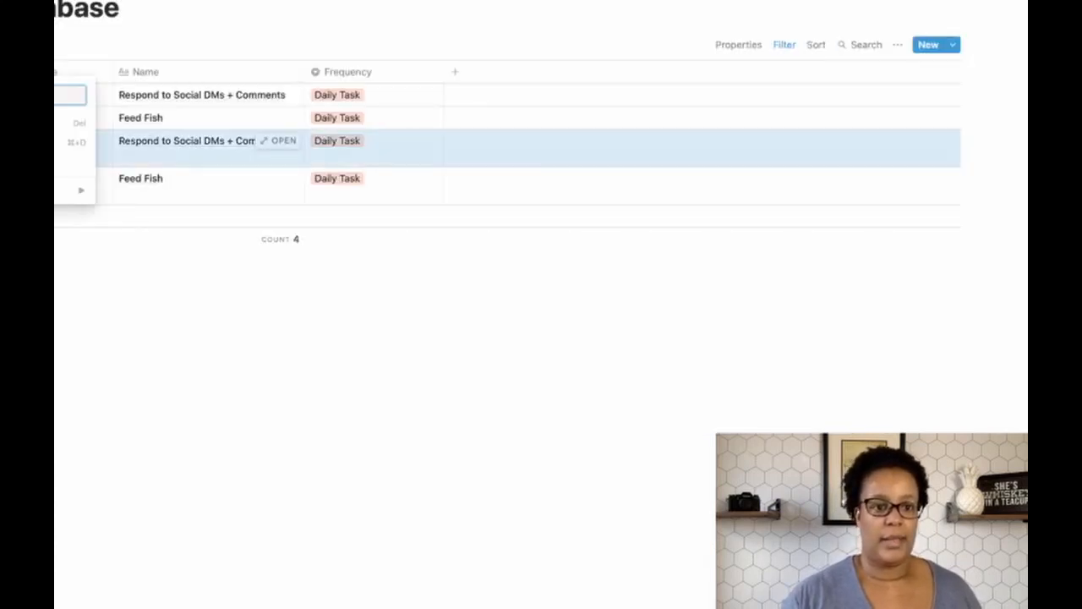
pyautogui.click(71, 123)
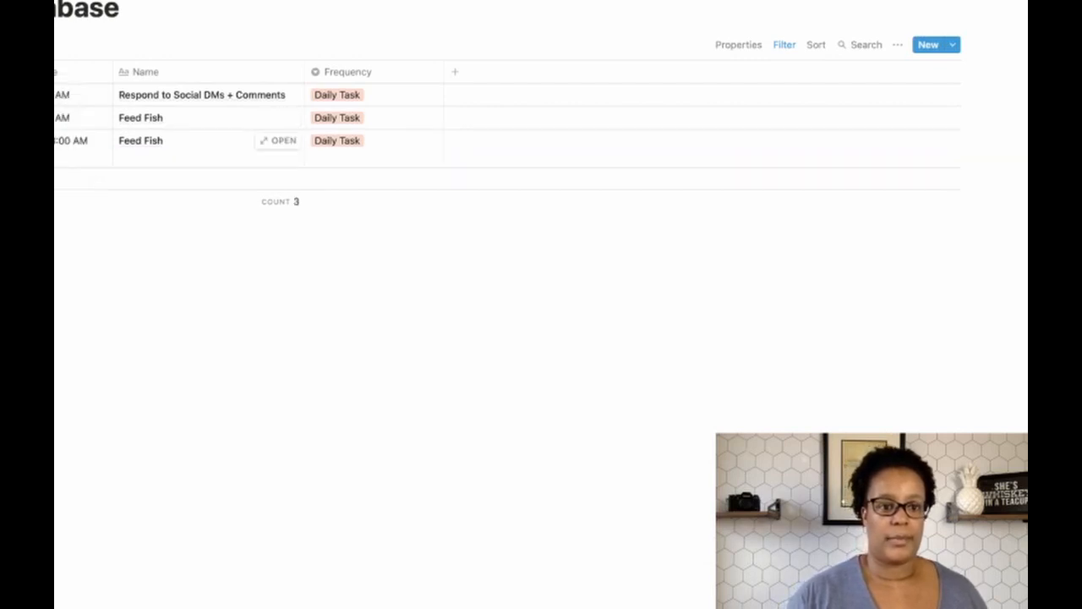
pyautogui.click(56, 141)
pyautogui.click(71, 123)
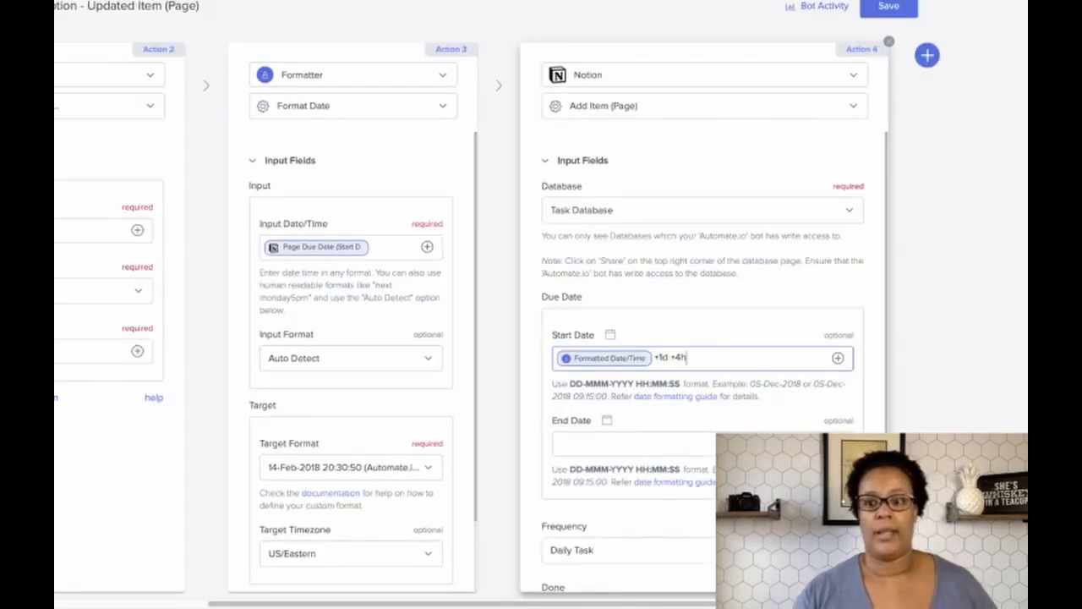
pyautogui.click(888, 7)
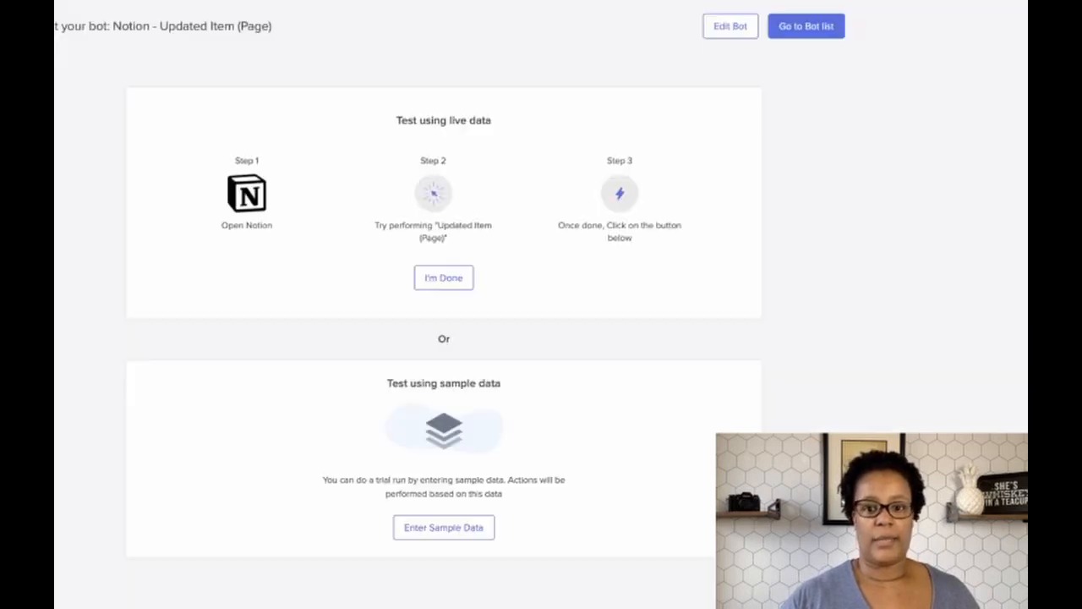
# - Complete the bot's live-data test and return to the bot list
pyautogui.click(443, 275)
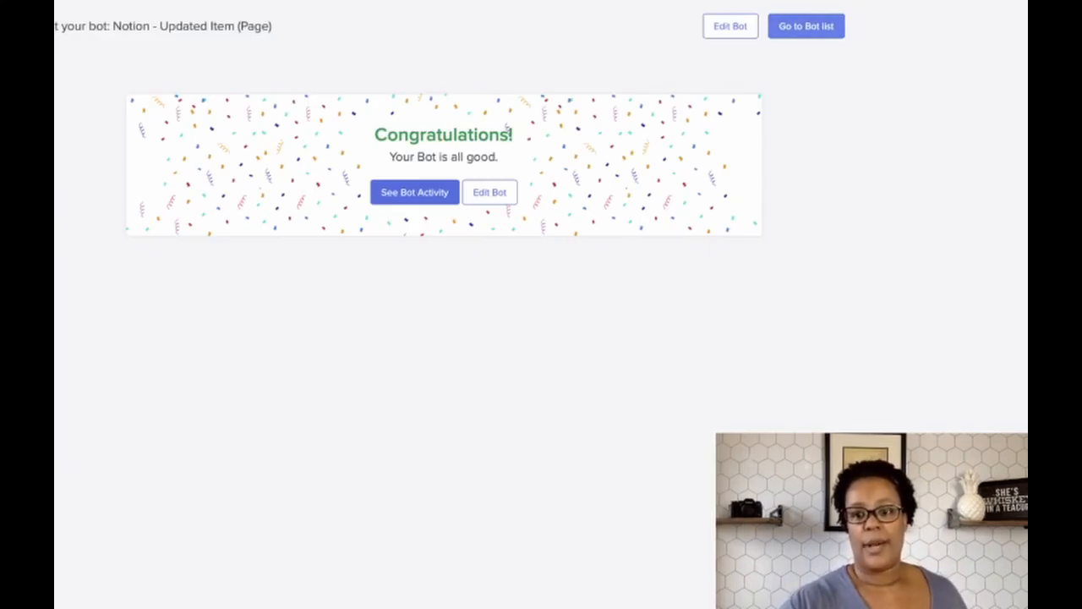
pyautogui.click(806, 26)
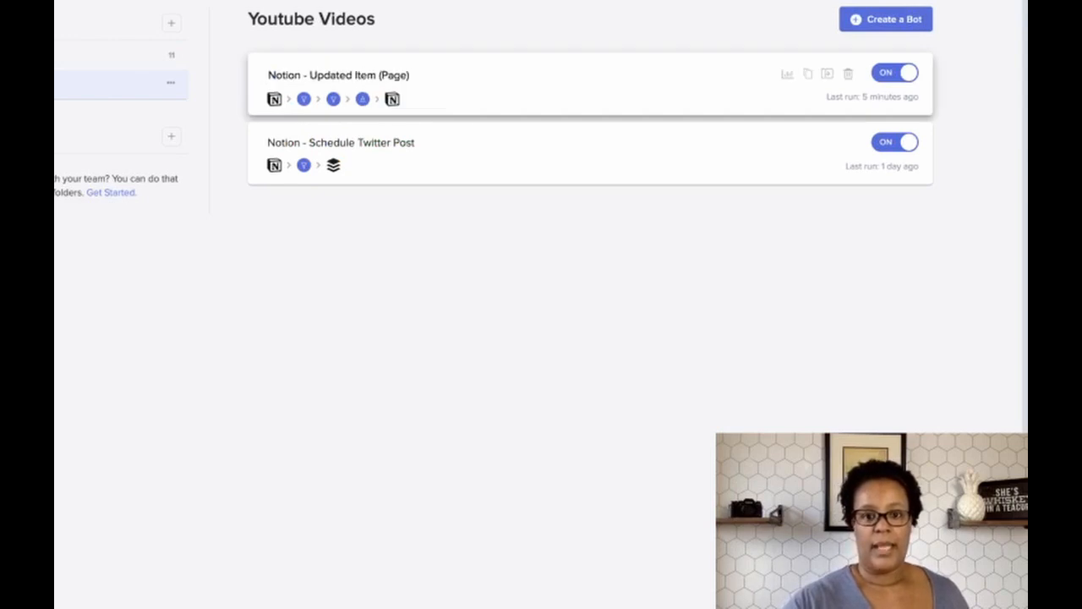
# - Rename the Notion - Updated Item (Page) bot as Notion - Daily Tasks
pyautogui.hotkey('shift', 'Left')
pyautogui.hotkey('shift', 'Left')
pyautogui.hotkey('shift', 'Left')
pyautogui.hotkey('shift', 'Left')
pyautogui.hotkey('shift', 'Left')
pyautogui.hotkey('shift', 'Left')
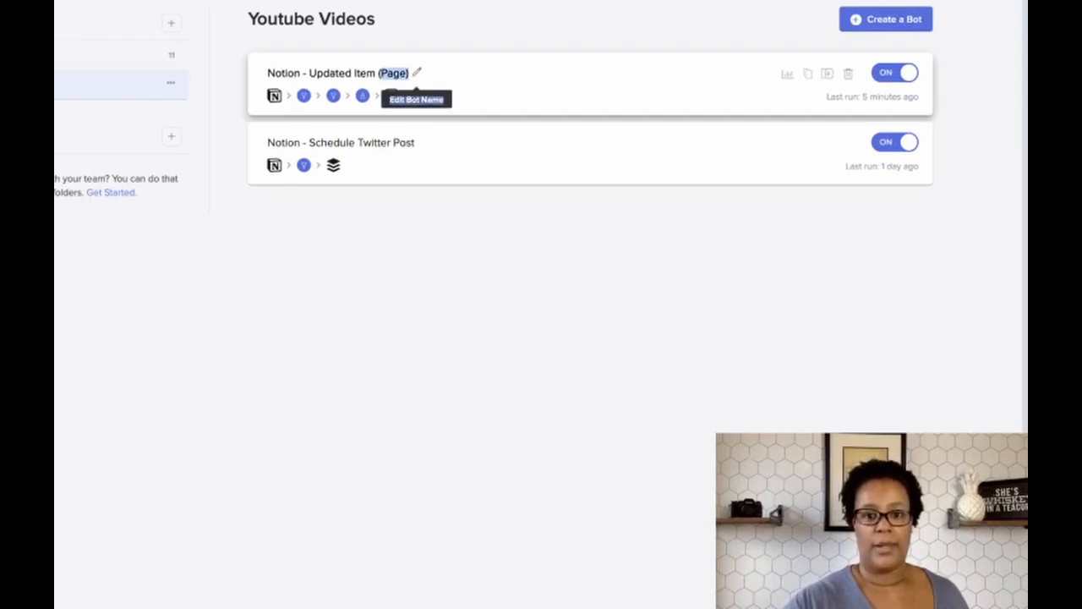
pyautogui.click(417, 72)
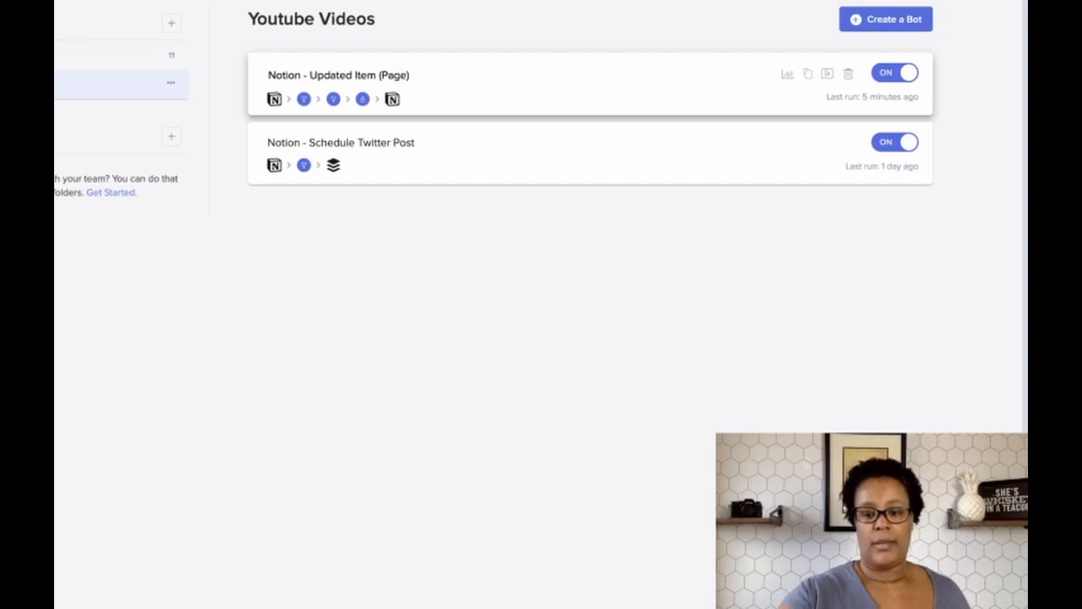
pyautogui.press('BackSpace')
pyautogui.press('BackSpace')
pyautogui.press('BackSpace')
pyautogui.press('BackSpace')
pyautogui.press('BackSpace')
pyautogui.press('BackSpace')
pyautogui.press('BackSpace')
pyautogui.press('BackSpace')
pyautogui.press('BackSpace')
pyautogui.press('BackSpace')
pyautogui.press('BackSpace')
pyautogui.press('BackSpace')
pyautogui.press('BackSpace')
pyautogui.press('BackSpace')
pyautogui.press('BackSpace')
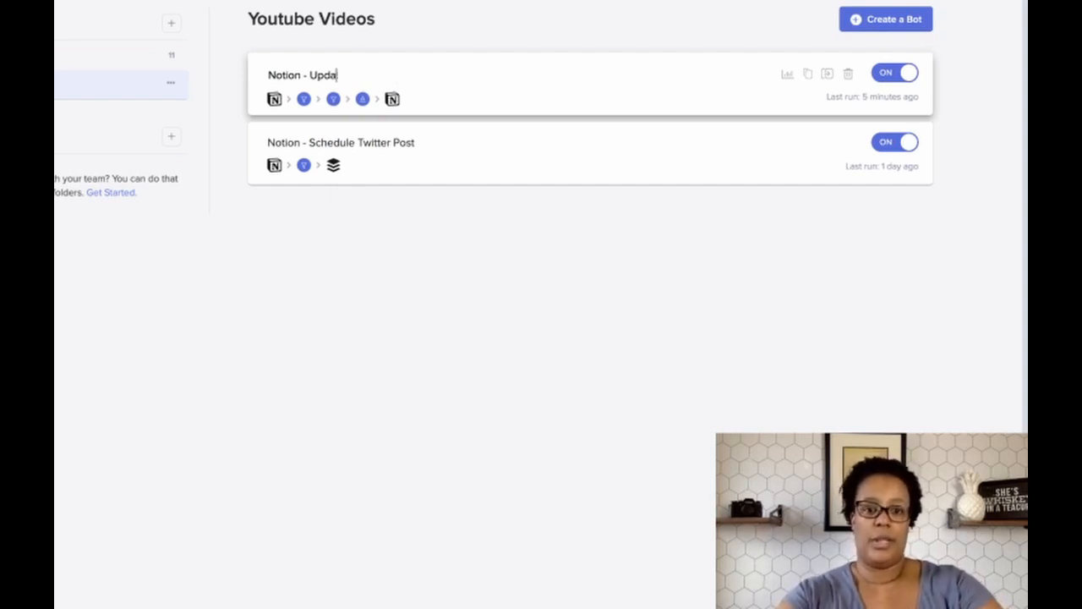
pyautogui.press('BackSpace')
pyautogui.press('BackSpace')
pyautogui.press('BackSpace')
pyautogui.press('BackSpace')
pyautogui.write('Dail')
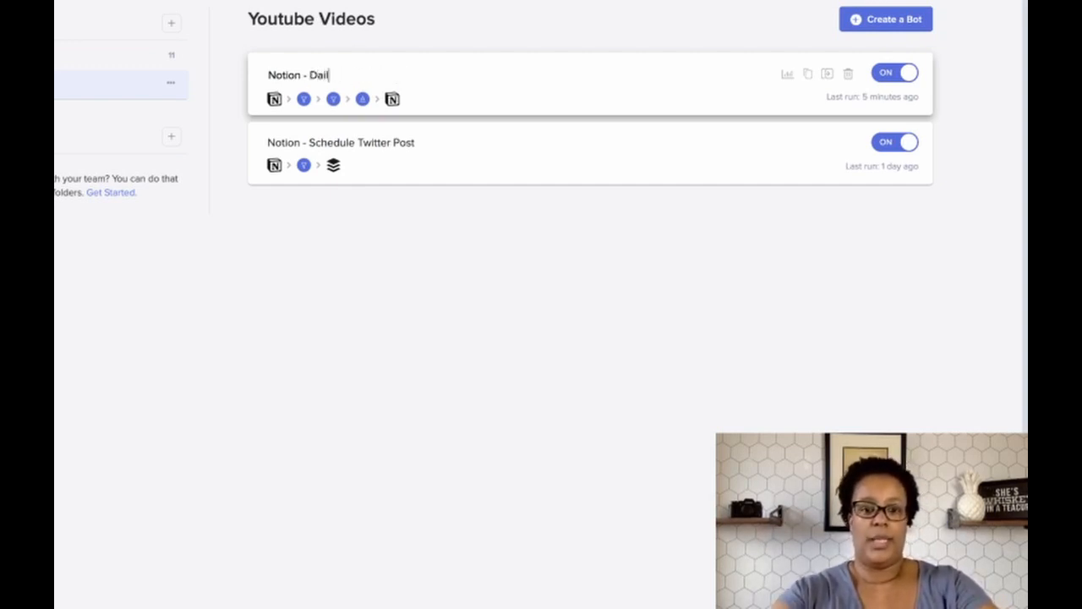
pyautogui.write('y ')
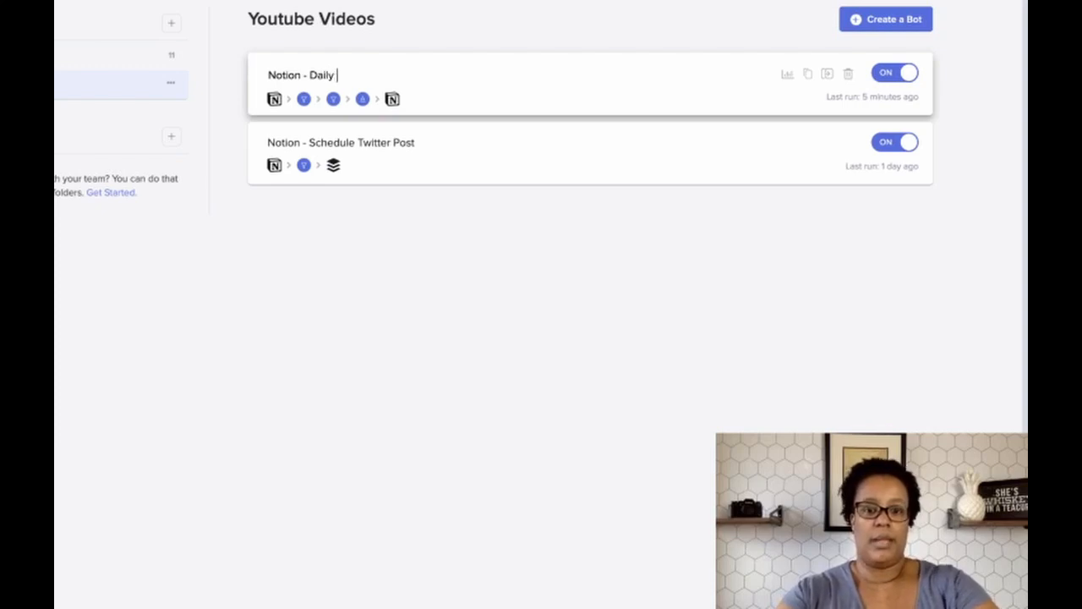
pyautogui.write('Tasks')
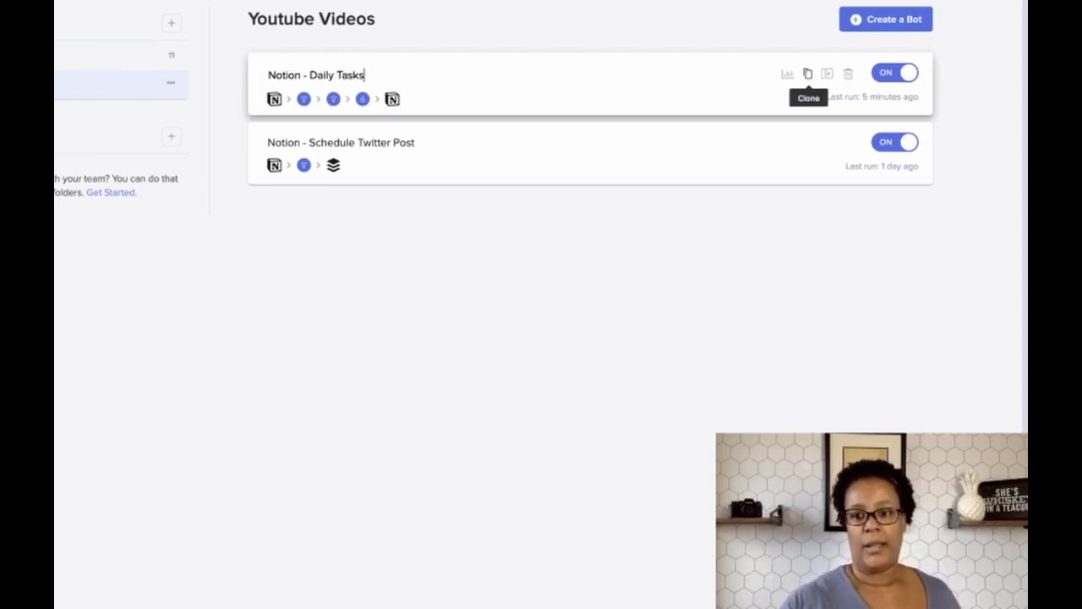
# - Clone the Notion - Daily Tasks bot and rename the copy as Notion - Monthly Tasks
pyautogui.click(808, 73)
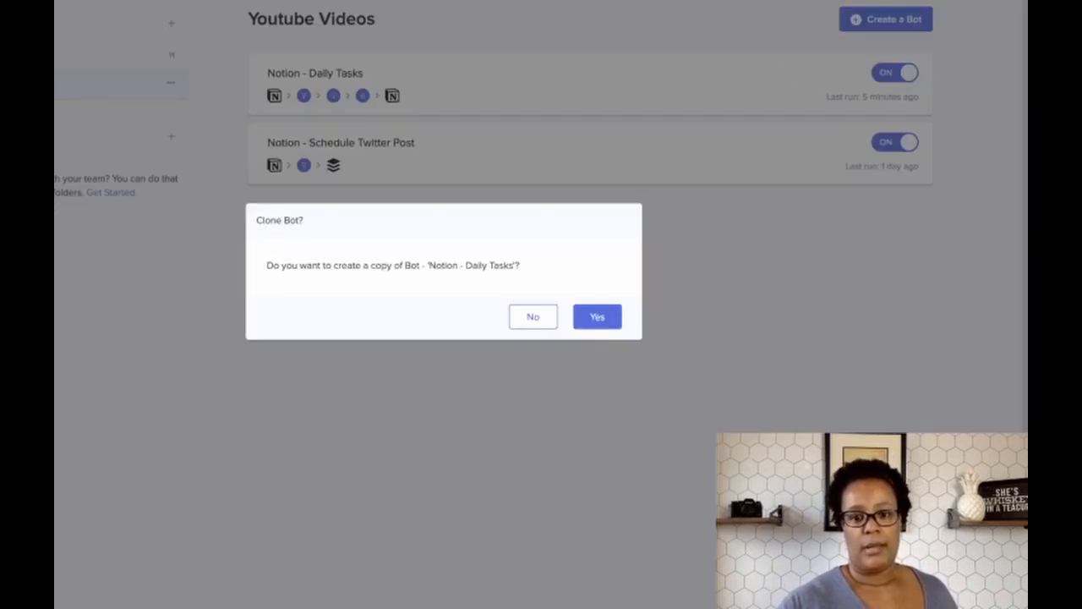
pyautogui.click(597, 316)
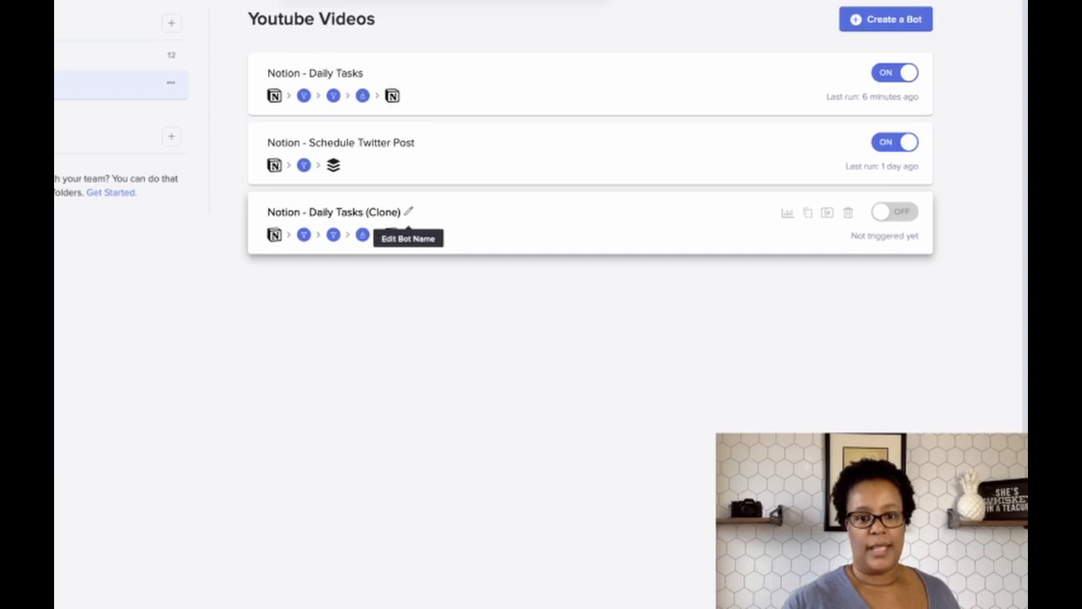
pyautogui.click(408, 212)
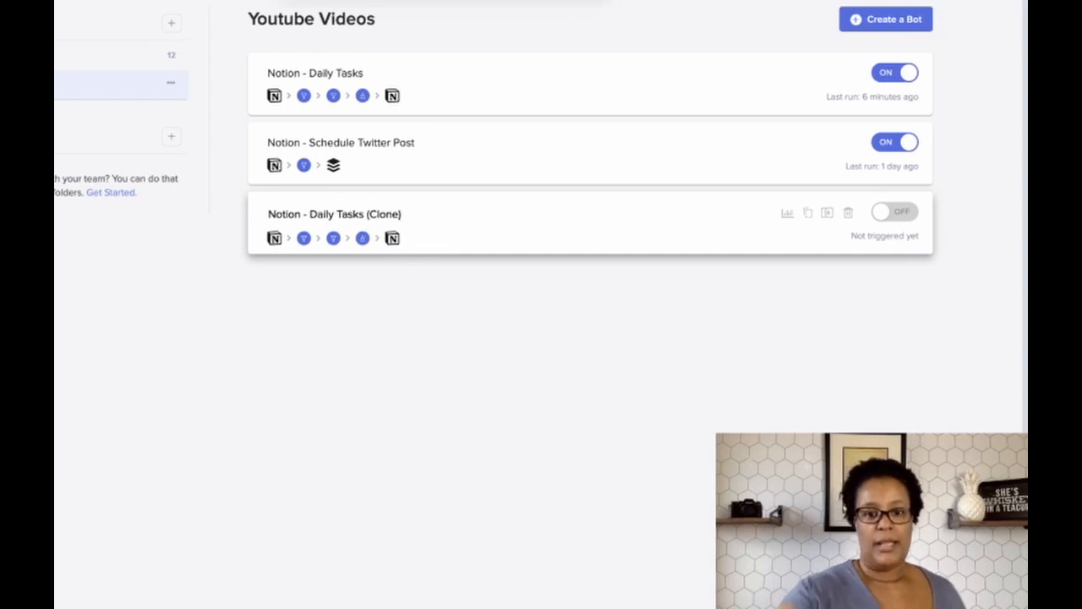
pyautogui.press('BackSpace')
pyautogui.press('BackSpace')
pyautogui.press('BackSpace')
pyautogui.press('BackSpace')
pyautogui.press('BackSpace')
pyautogui.press('BackSpace')
pyautogui.press('BackSpace')
pyautogui.press('BackSpace')
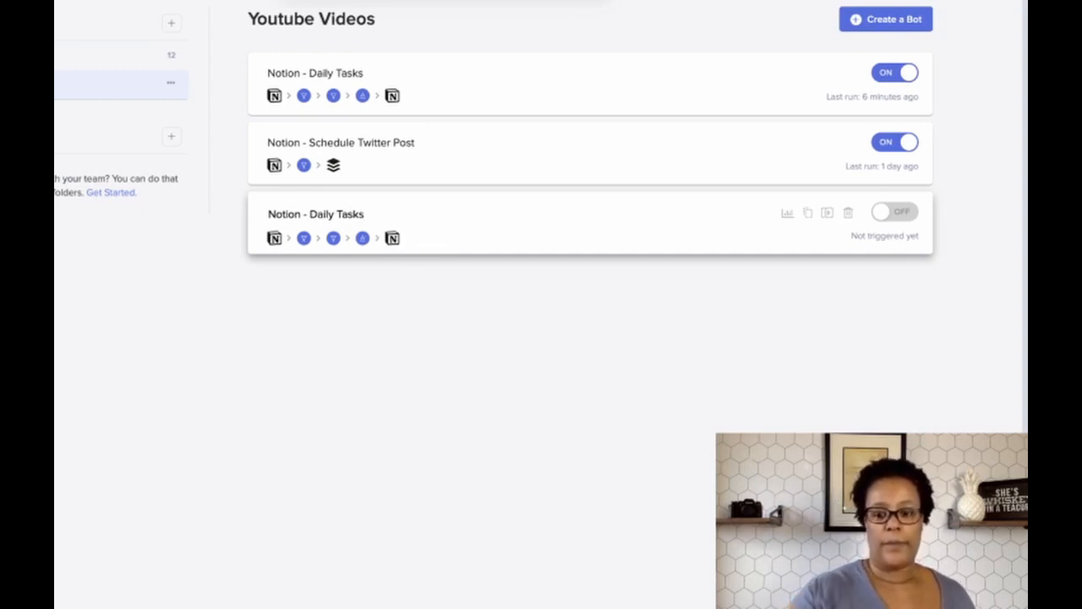
pyautogui.press('Left')
pyautogui.press('Left')
pyautogui.press('Left')
pyautogui.press('Left')
pyautogui.press('Left')
pyautogui.press('Left')
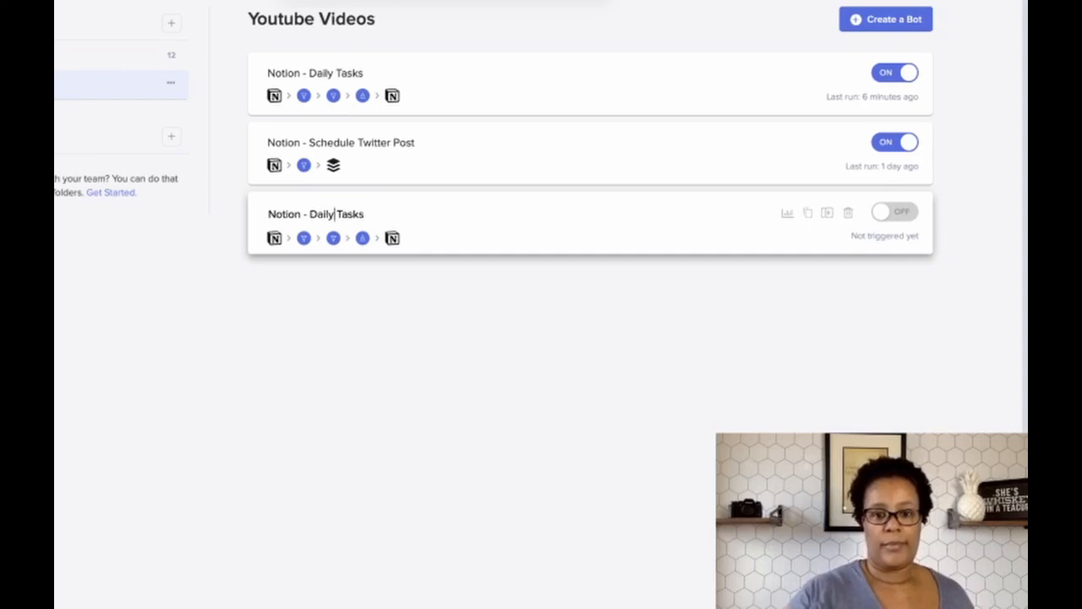
pyautogui.press('BackSpace')
pyautogui.press('BackSpace')
pyautogui.press('BackSpace')
pyautogui.press('BackSpace')
pyautogui.press('BackSpace')
pyautogui.write('Mon')
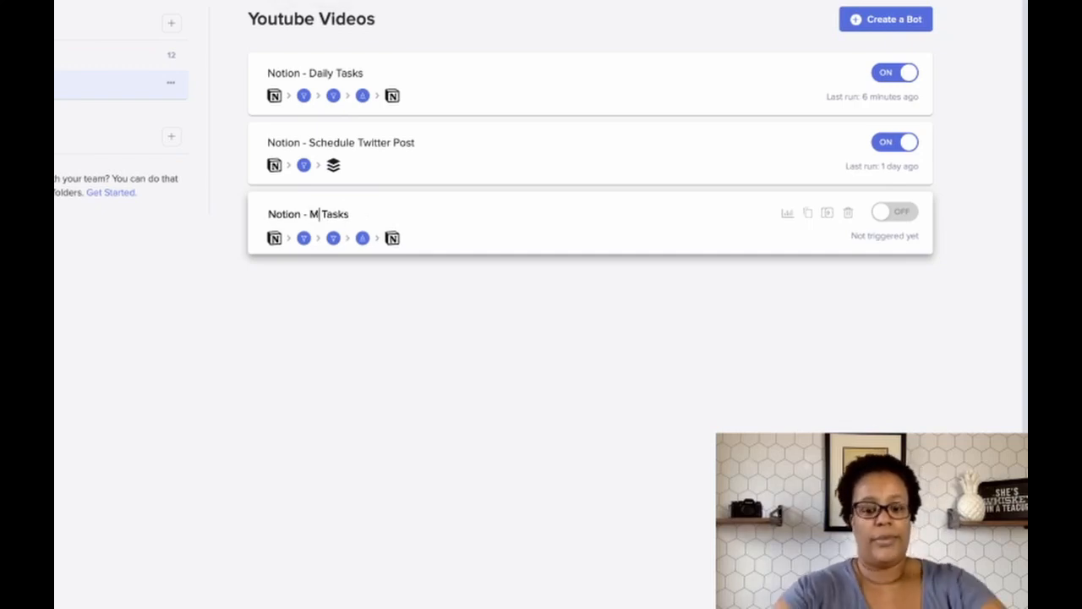
pyautogui.write('thly')
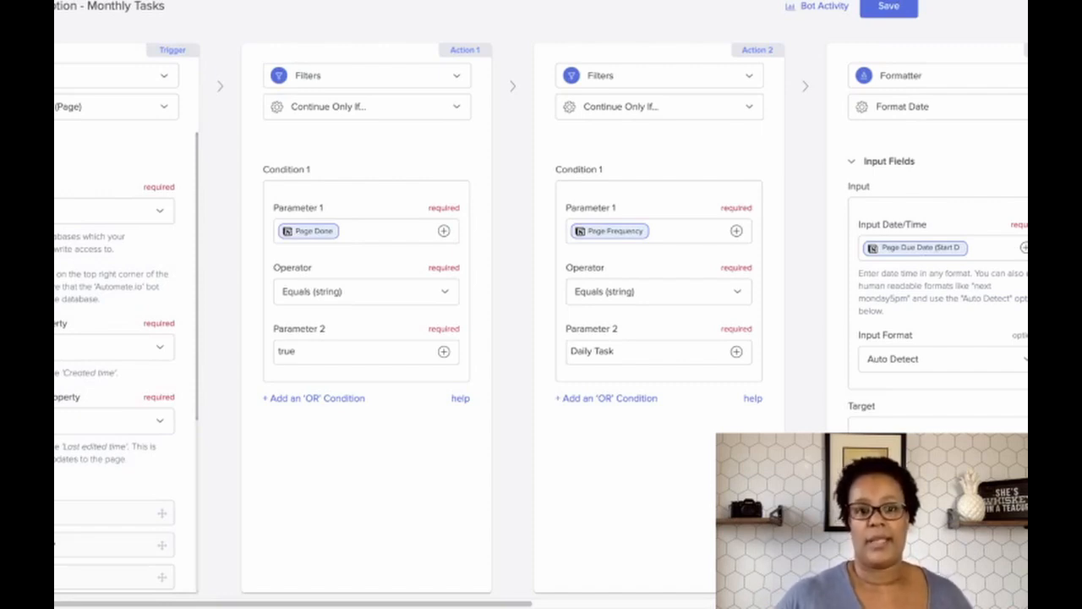
# - Set both the Page Frequency filter's comparison value and the Notion Add Item action's Frequency to Monthly Task
pyautogui.moveTo(615, 351); pyautogui.dragTo(521, 350)
pyautogui.write('Monthly Task')
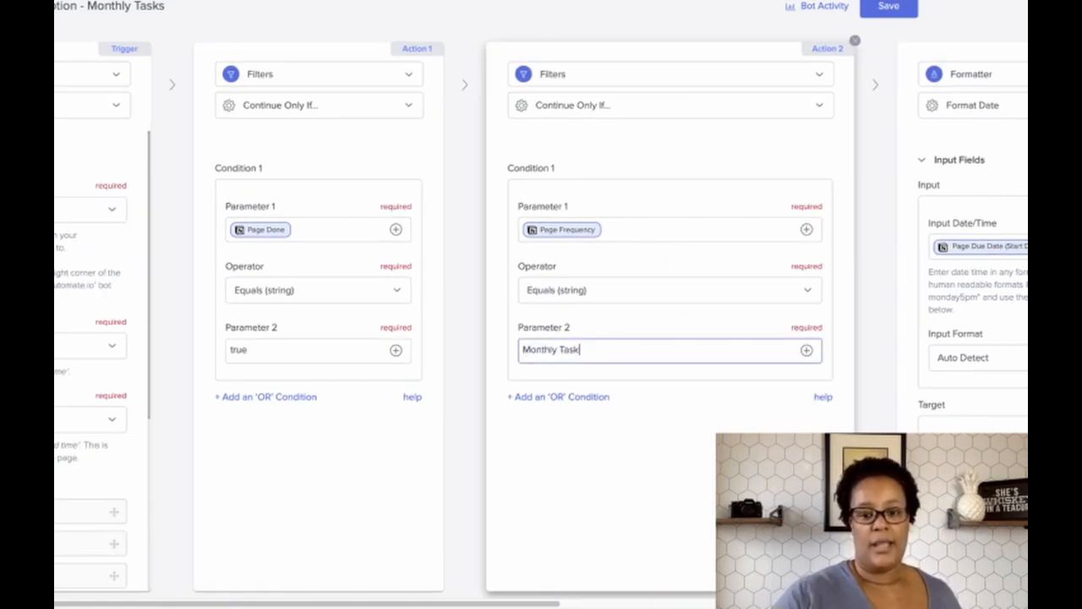
pyautogui.hscroll(10, 541, 321)
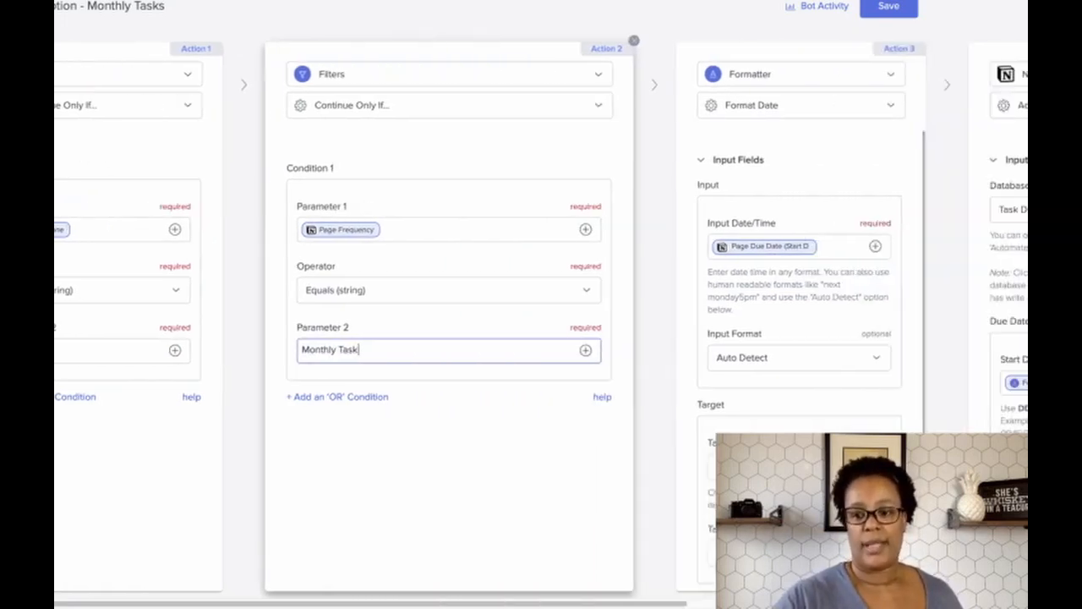
pyautogui.hscroll(4, 542, 321)
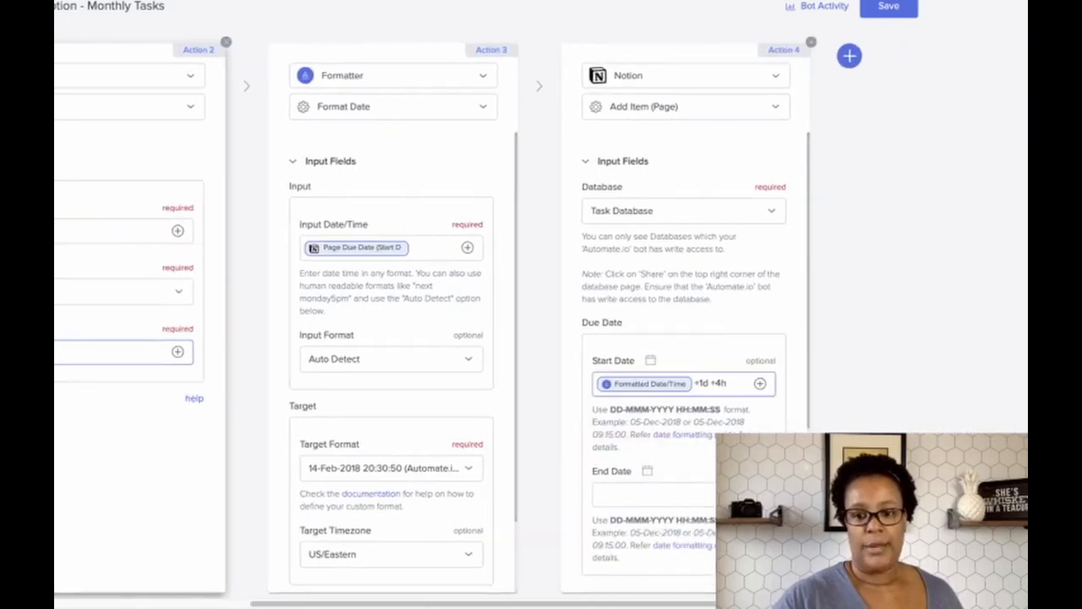
pyautogui.scroll(-3, 656, 339)
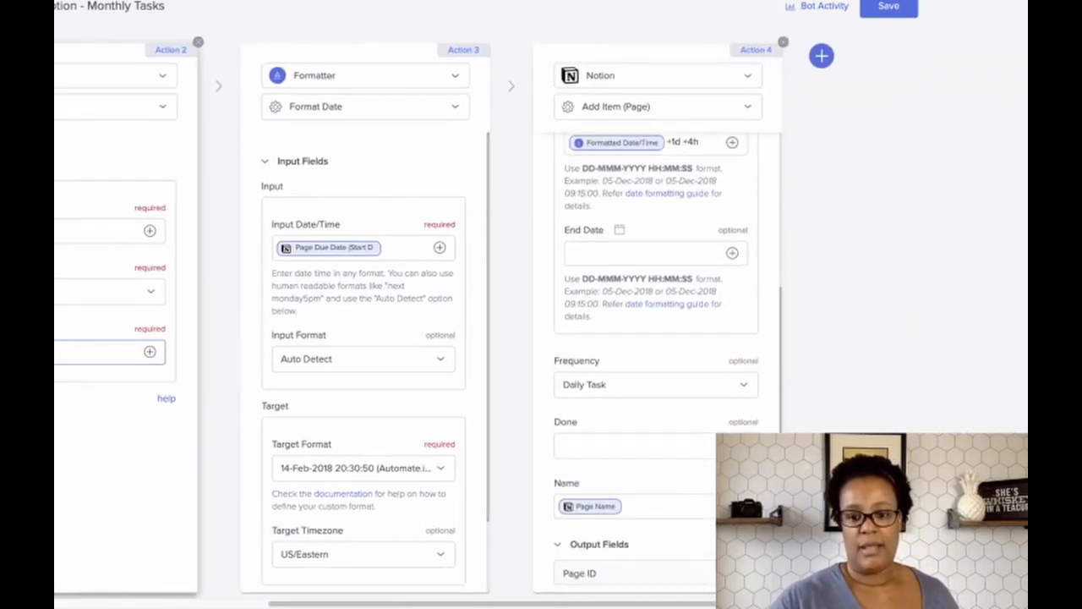
pyautogui.click(656, 384)
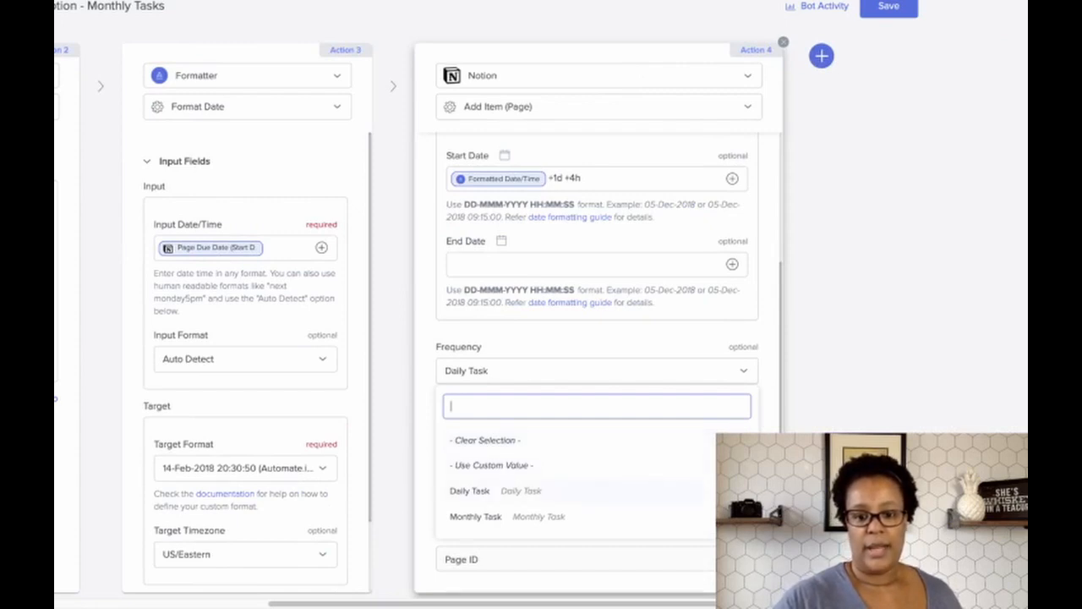
pyautogui.click(475, 516)
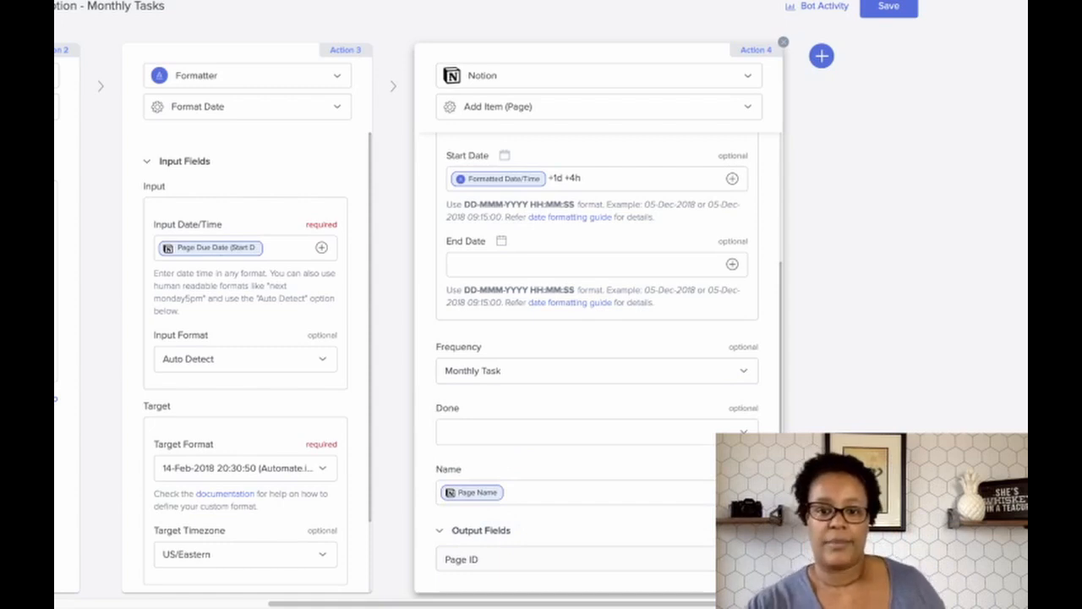
# - Change the day offset in the Notion Add Item action's Start Date to +30d, keeping +4h
pyautogui.click(555, 177)
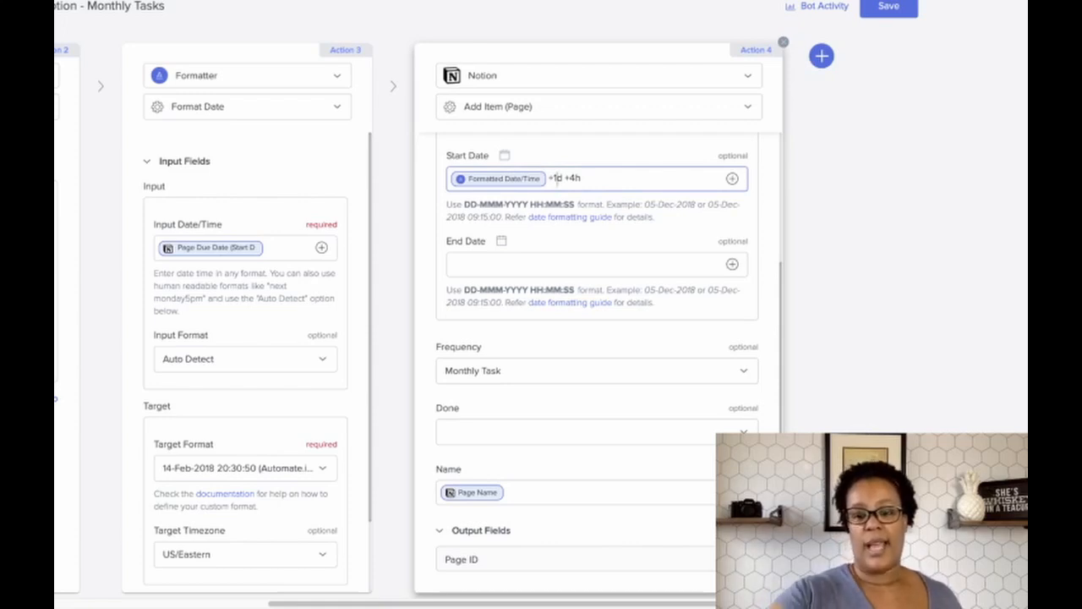
pyautogui.press('BackSpace')
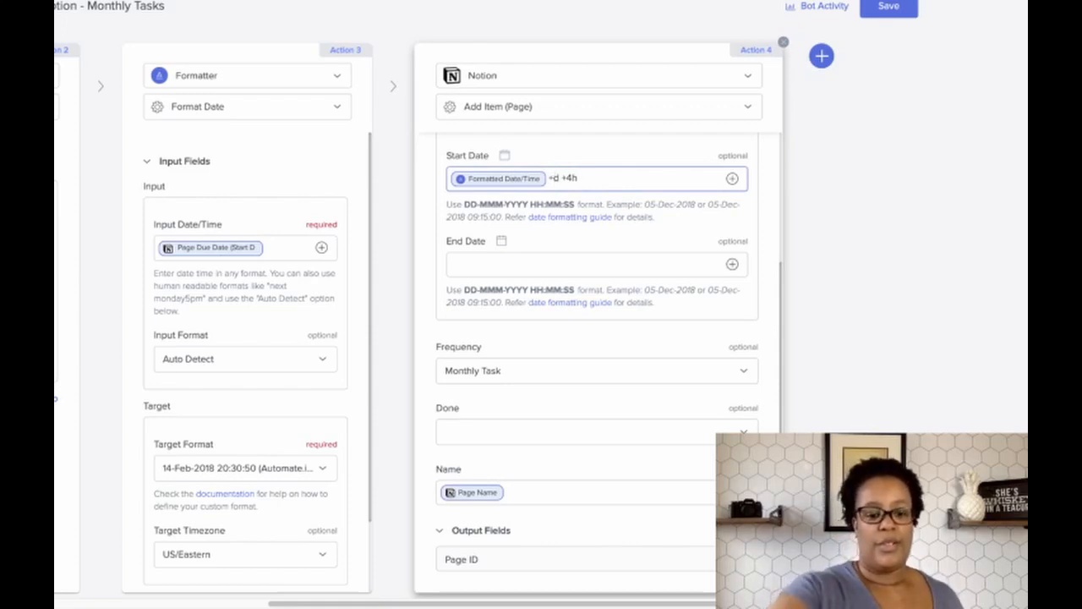
pyautogui.write('3')
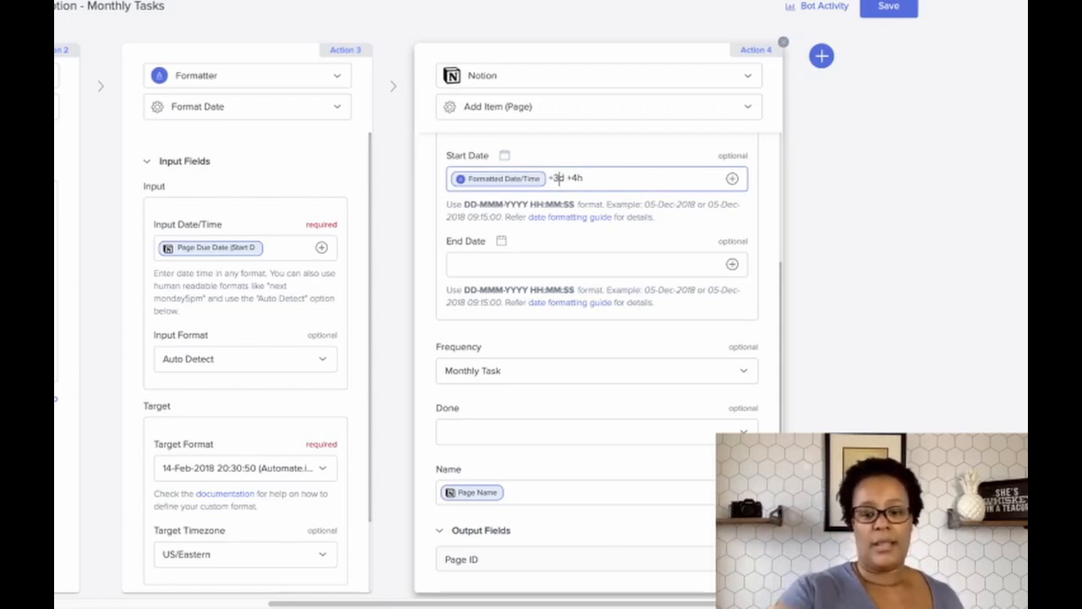
pyautogui.write('0')
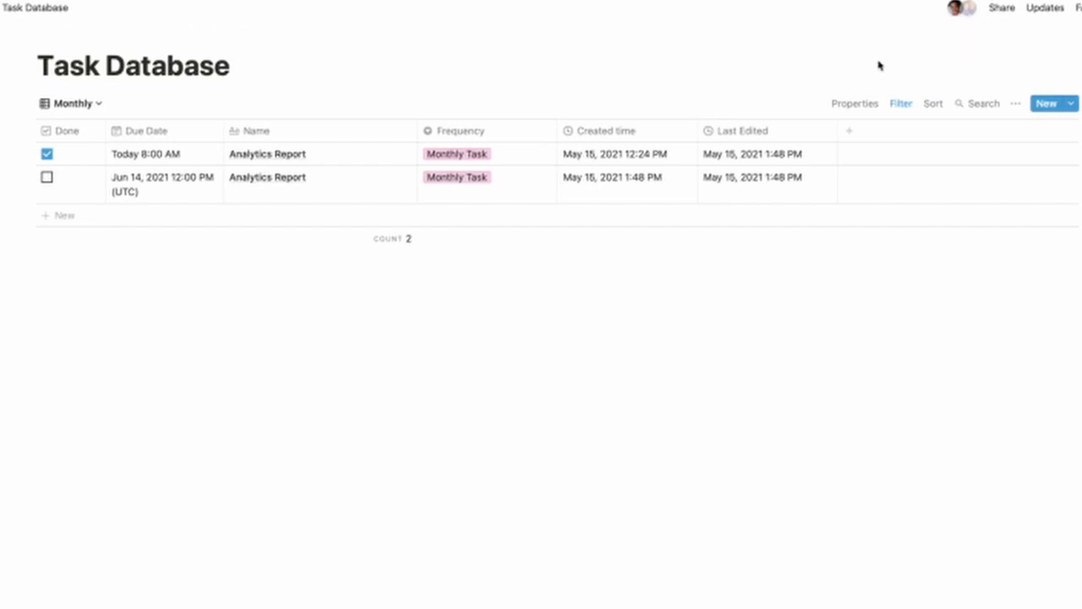
# - Add a second filter to the Monthly view of Notion's Task Database so that Done is unchecked
pyautogui.click(906, 106)
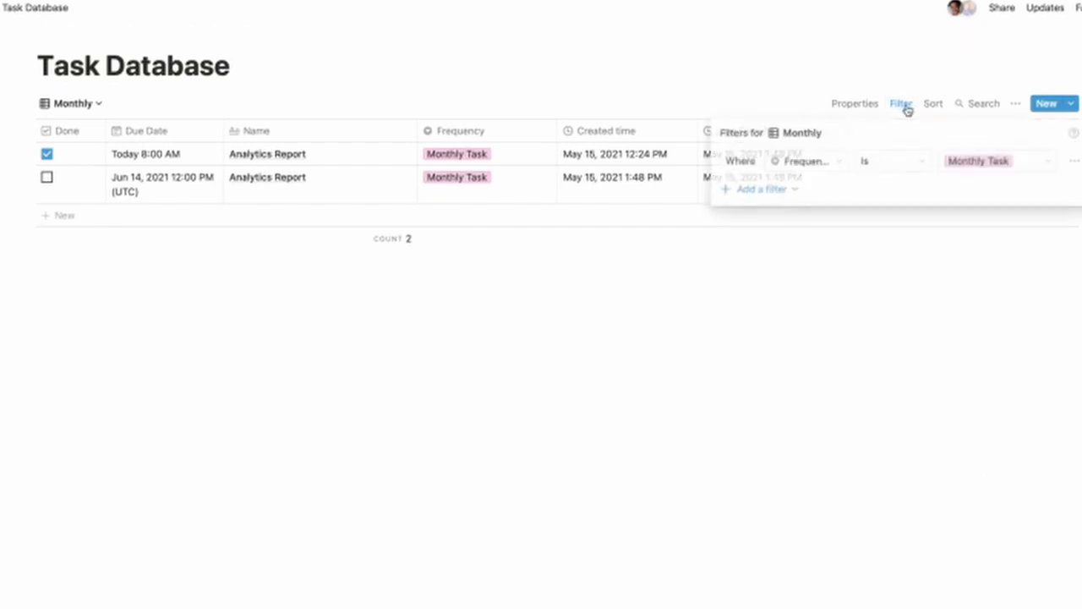
pyautogui.click(779, 188)
pyautogui.click(789, 217)
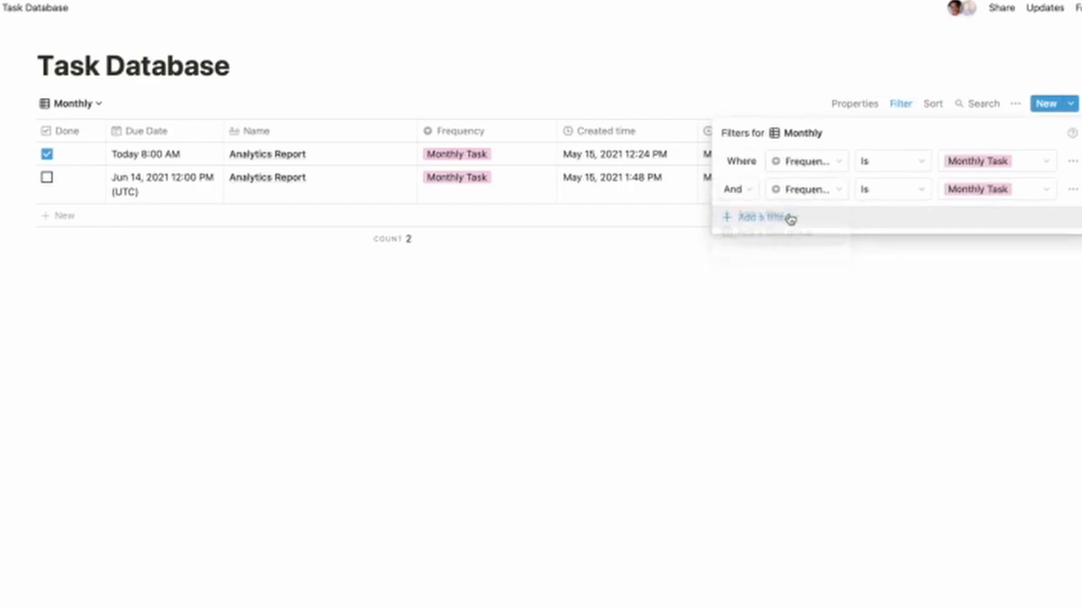
pyautogui.click(795, 191)
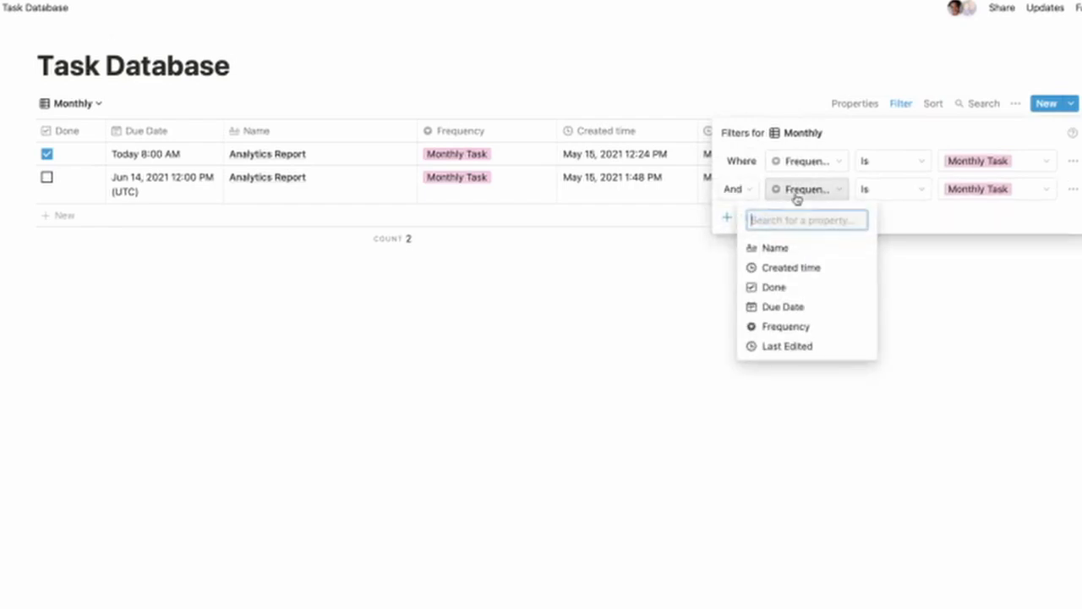
pyautogui.click(773, 287)
pyautogui.click(952, 191)
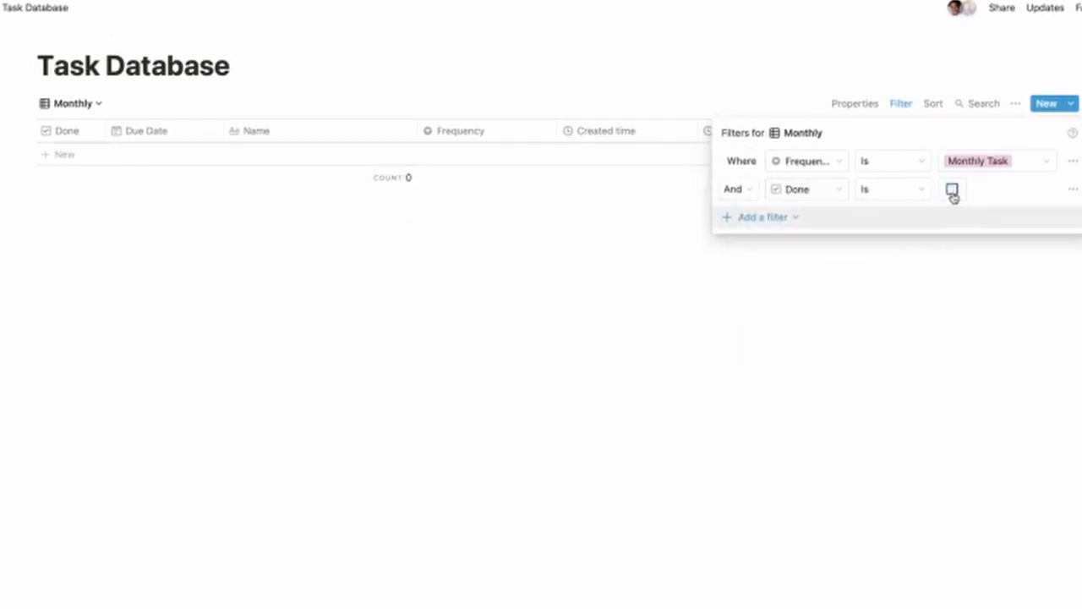
pyautogui.click(673, 323)
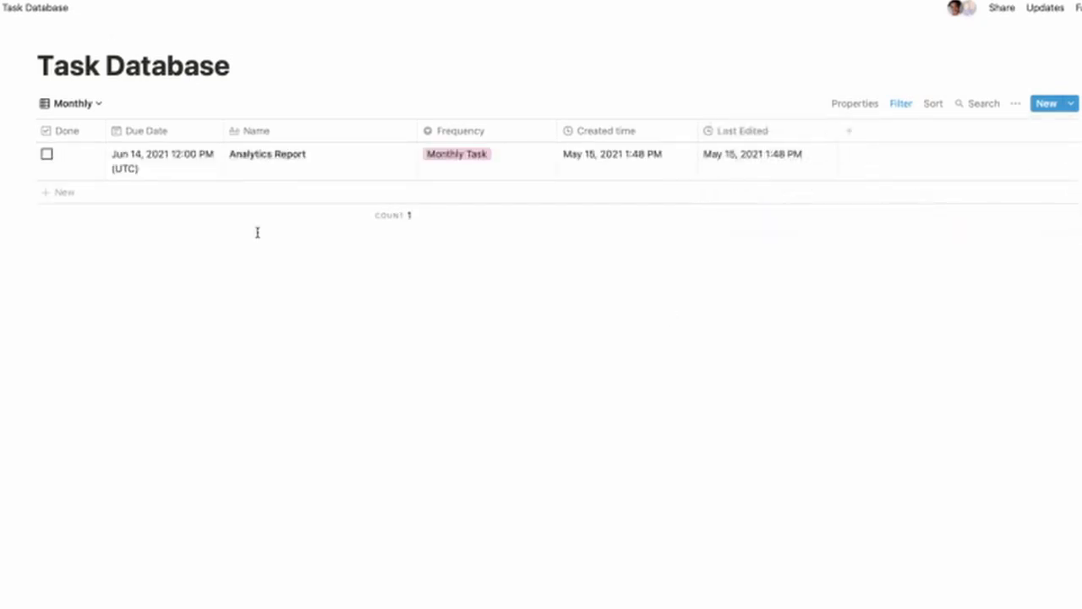
# - Review the Task Database in the Today view and in the Calendar view from May into June 2021
pyautogui.click(50, 105)
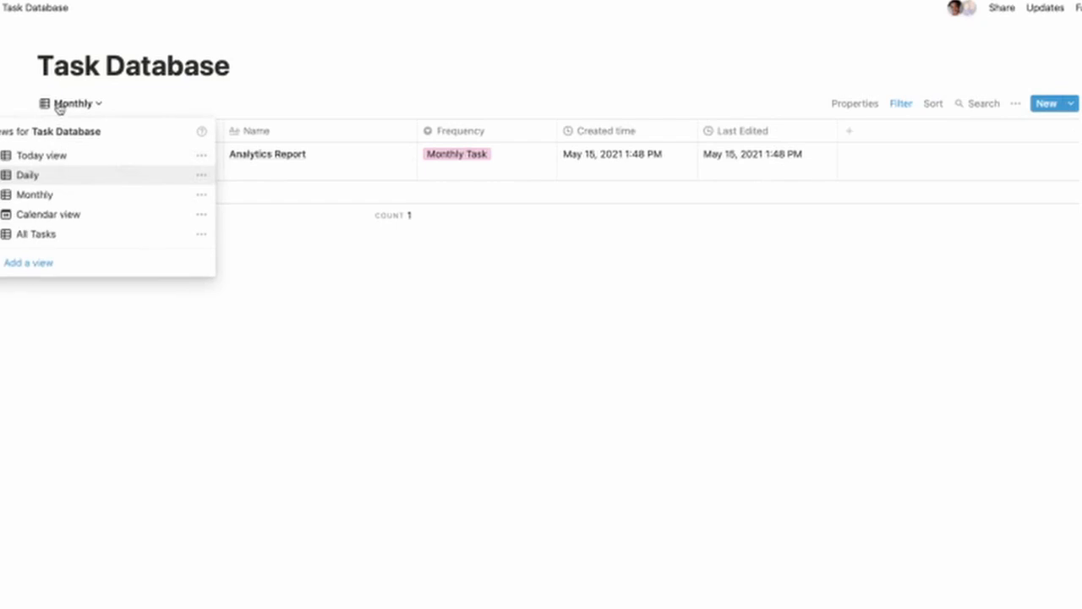
pyautogui.click(53, 155)
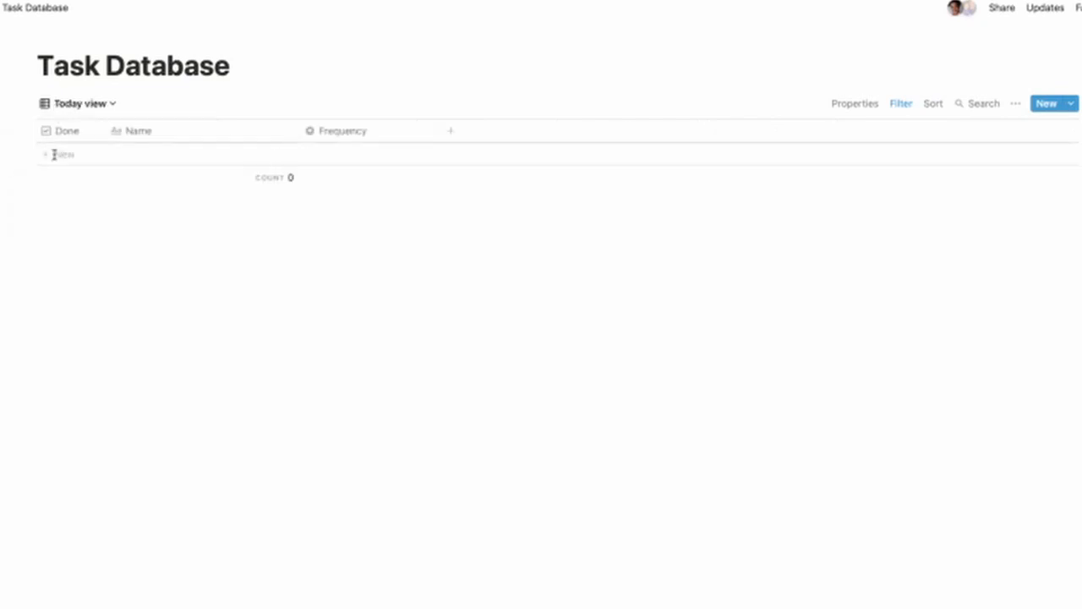
pyautogui.click(65, 103)
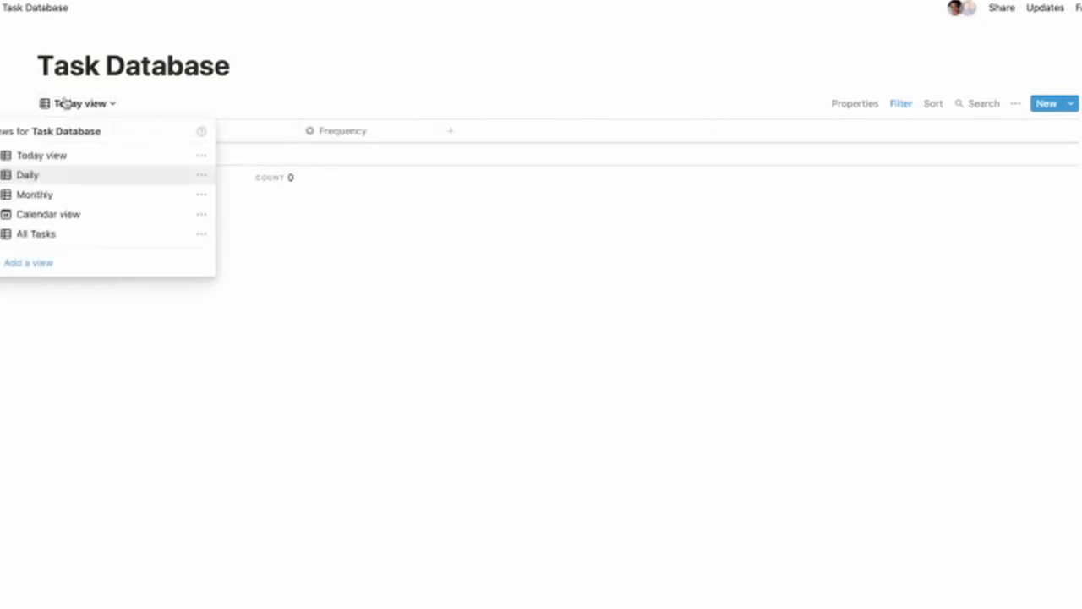
pyautogui.click(38, 214)
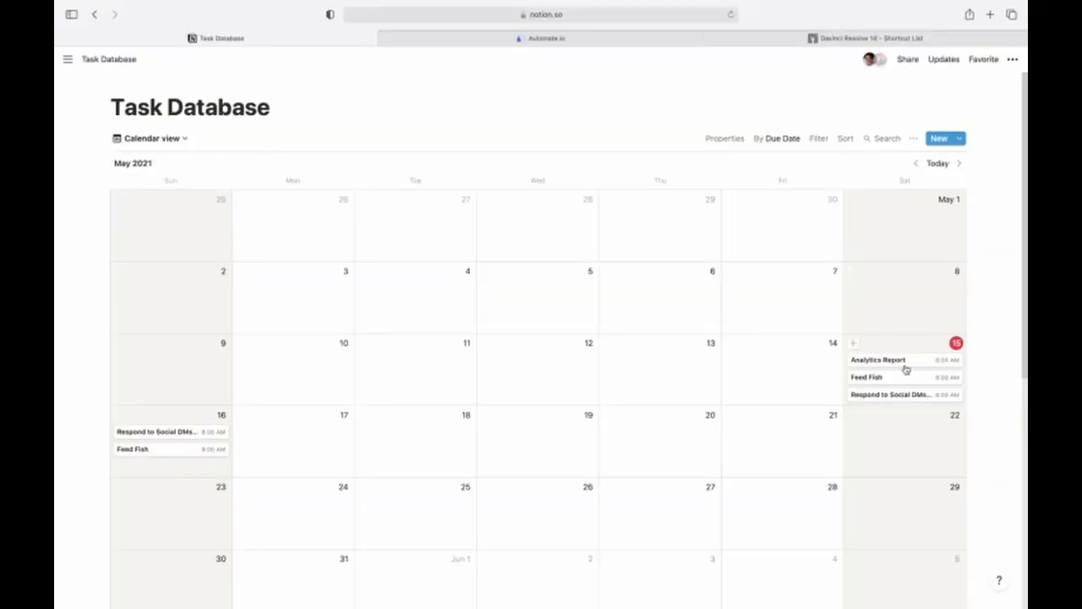
pyautogui.scroll(-2, 483, 449)
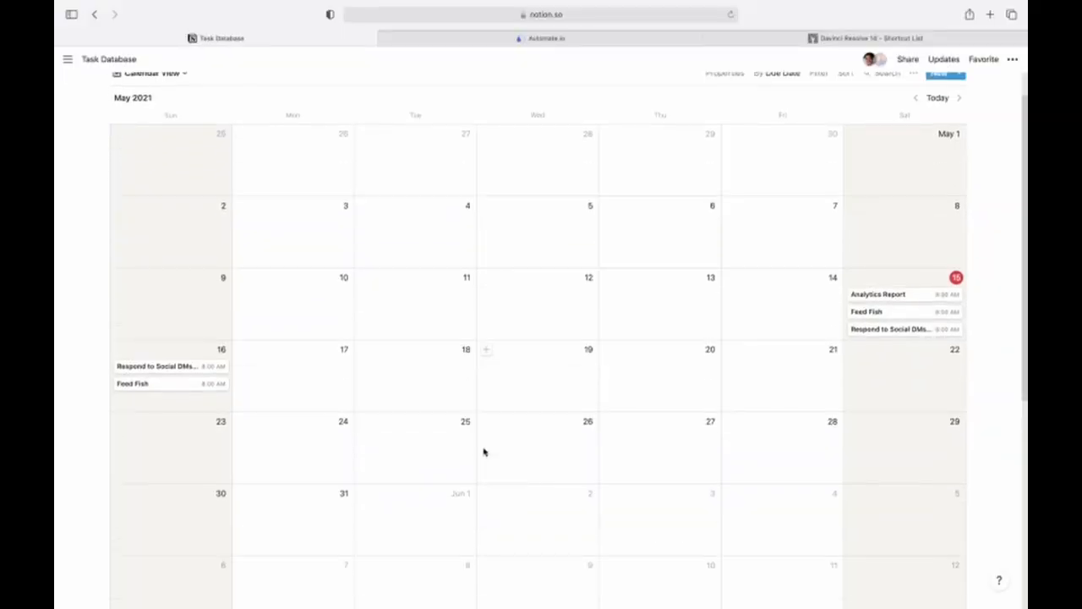
# - Finish viewing the Task Database calendar, switch to Automate.io, and review the All Bots list down to the Google Calendar - Event Added bot
pyautogui.scroll(-5, 193, 400)
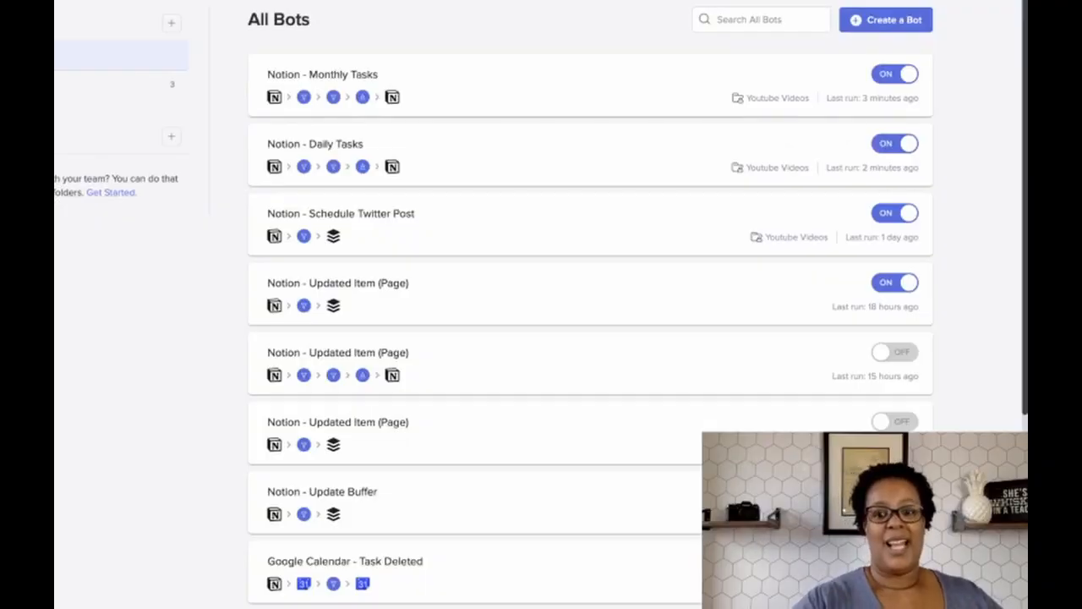
pyautogui.scroll(-3, 744, 338)
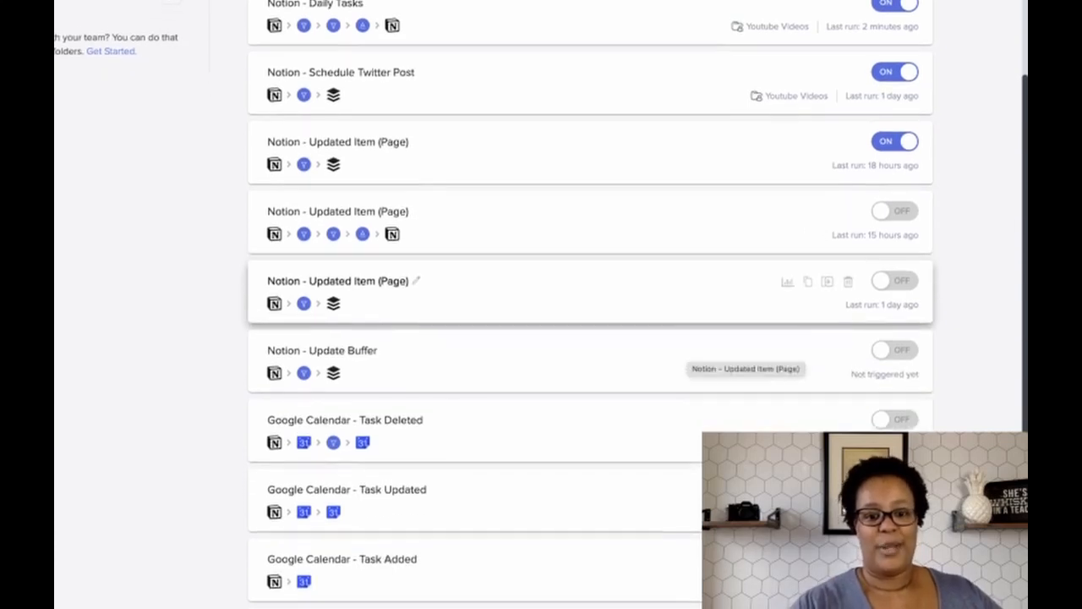
pyautogui.scroll(-3, 744, 364)
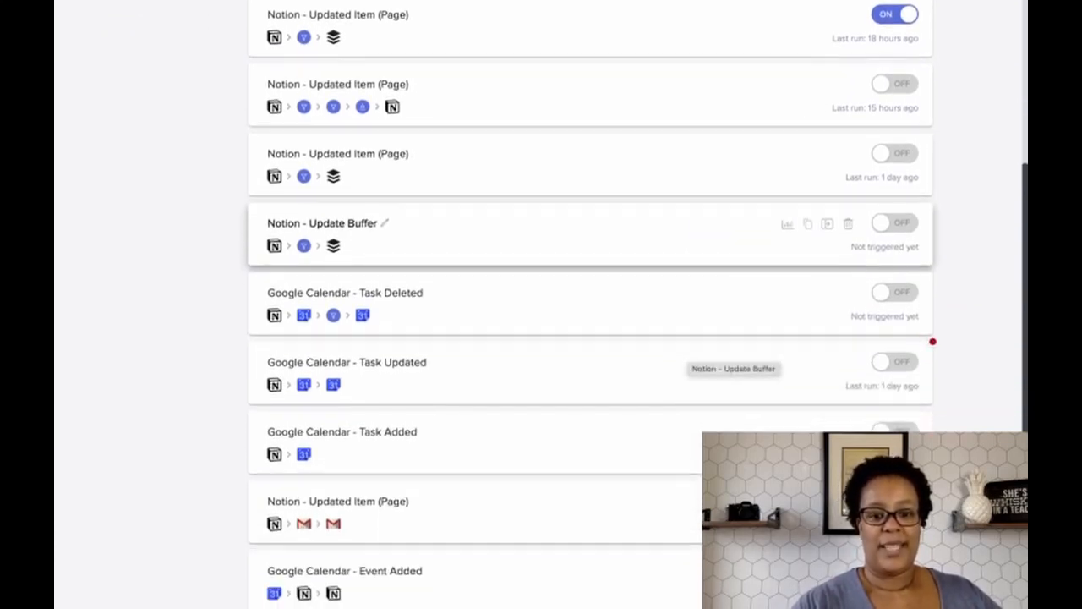
pyautogui.scroll(-1, 744, 397)
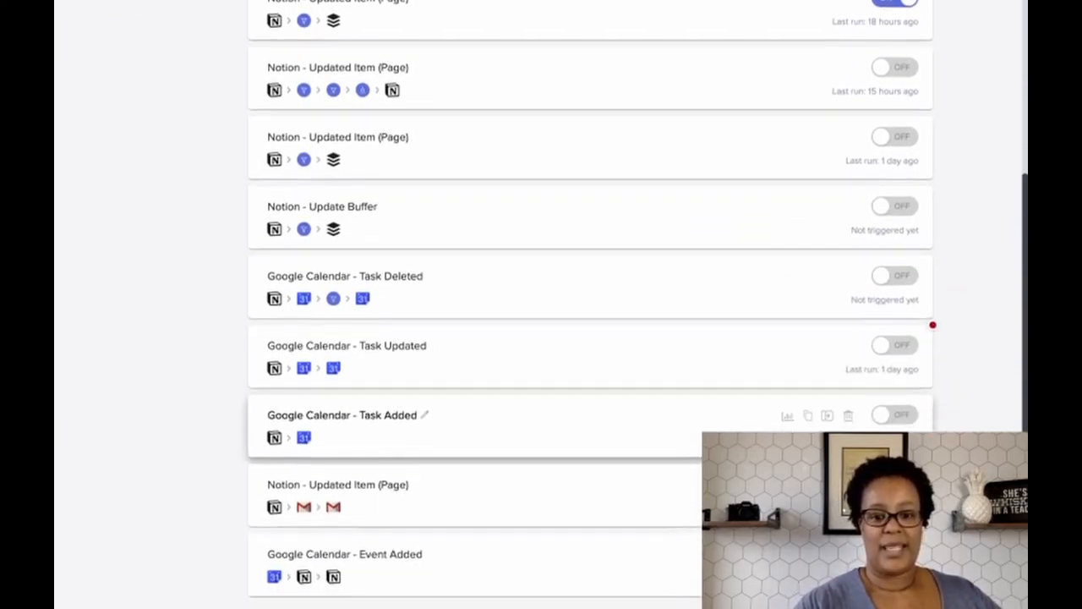
pyautogui.scroll(1, 744, 443)
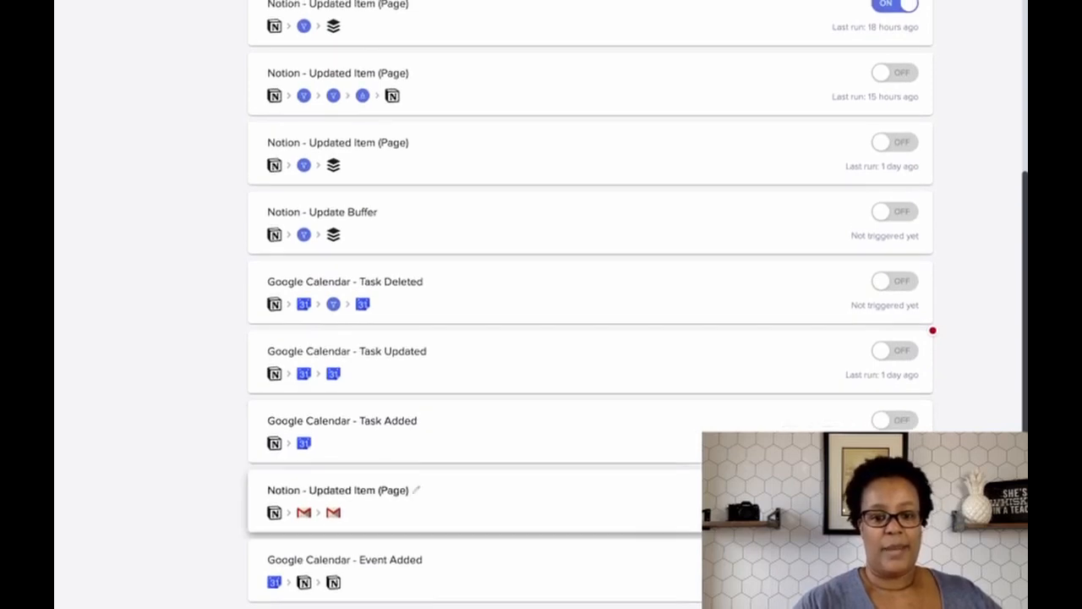
pyautogui.scroll(6, 448, 507)
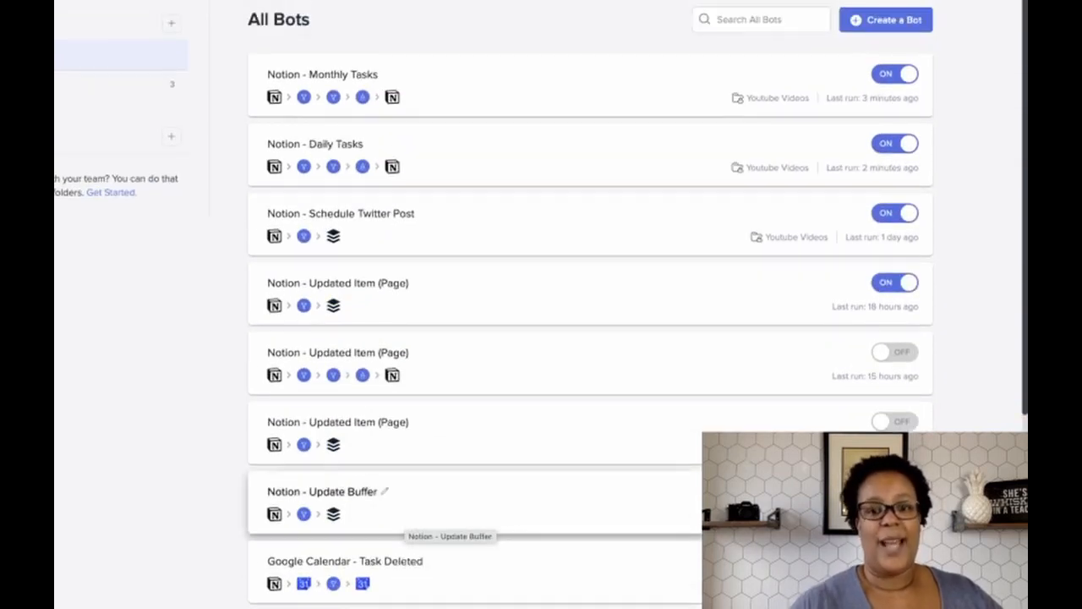